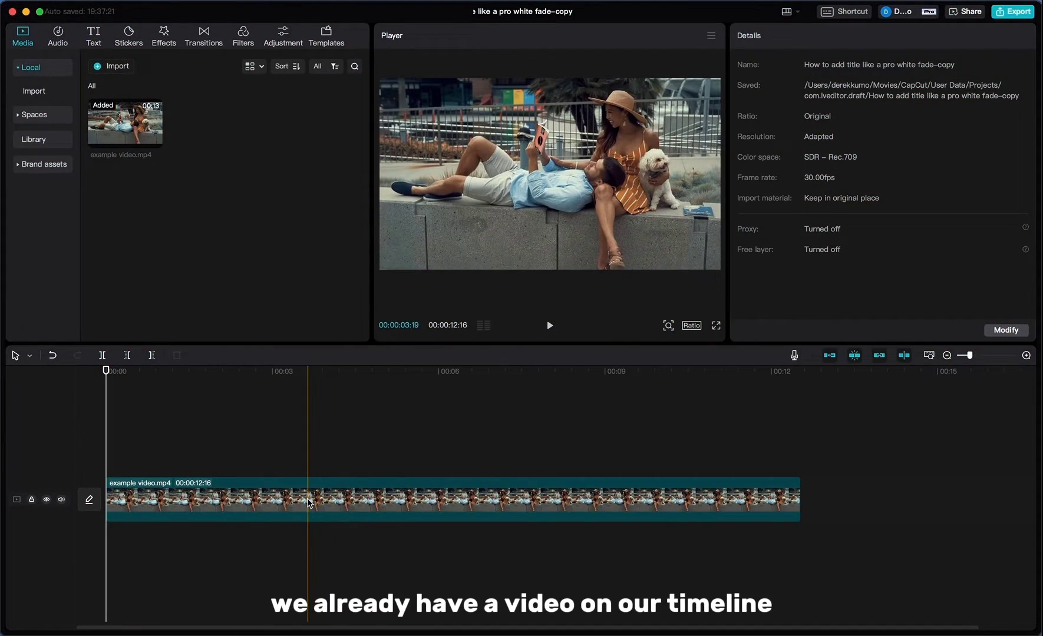
Place a Default text clip above the example video and lengthen it on the timeline
left_click(309, 504)
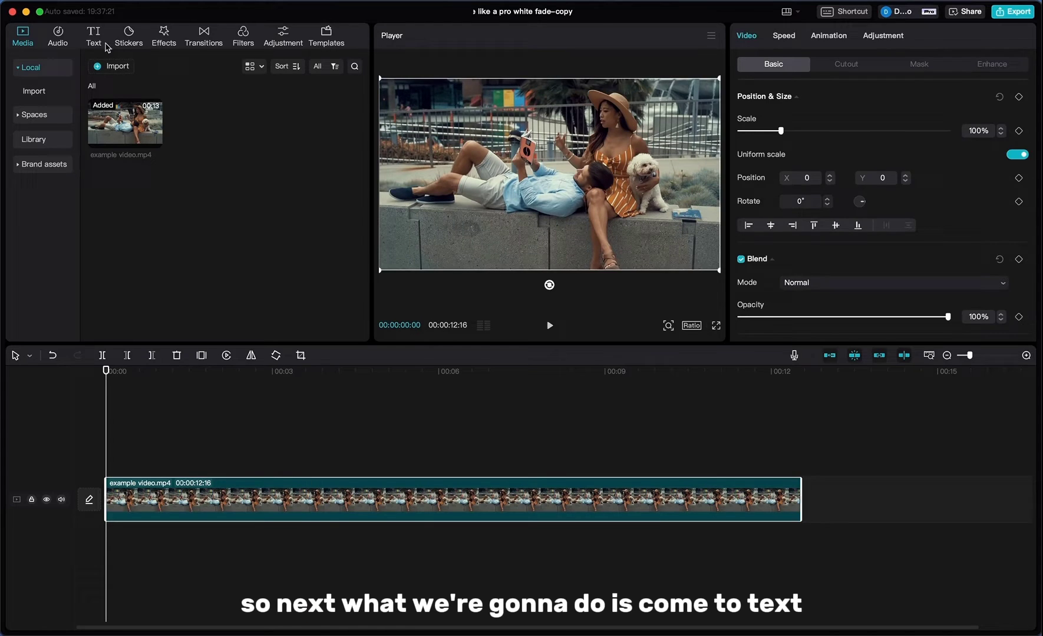
left_click(88, 38)
left_click(124, 106)
left_click_drag(124, 109, 204, 494)
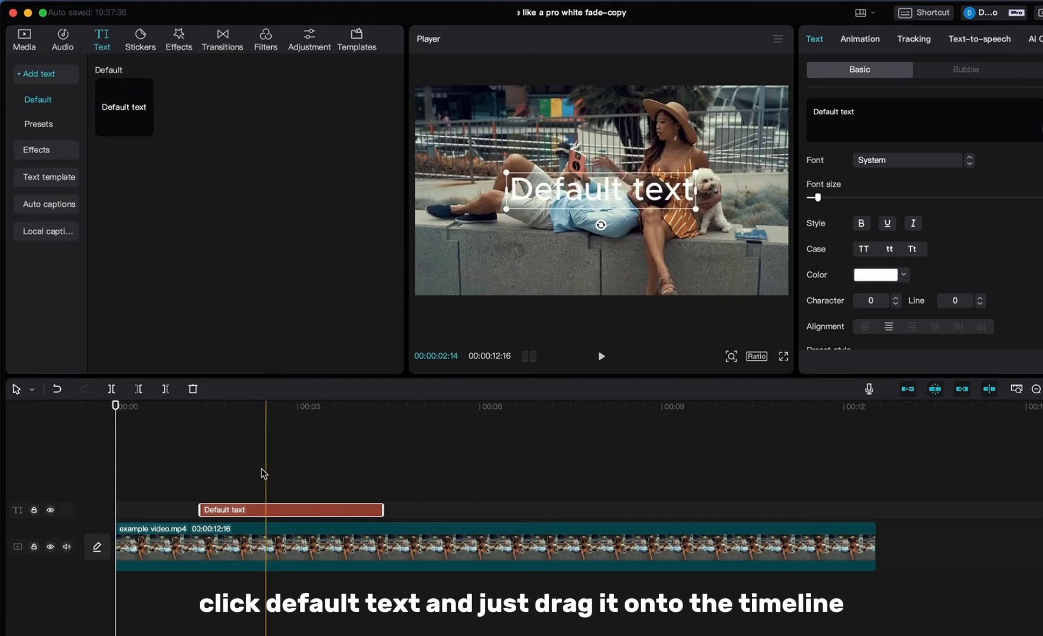
left_click_drag(387, 518, 608, 519)
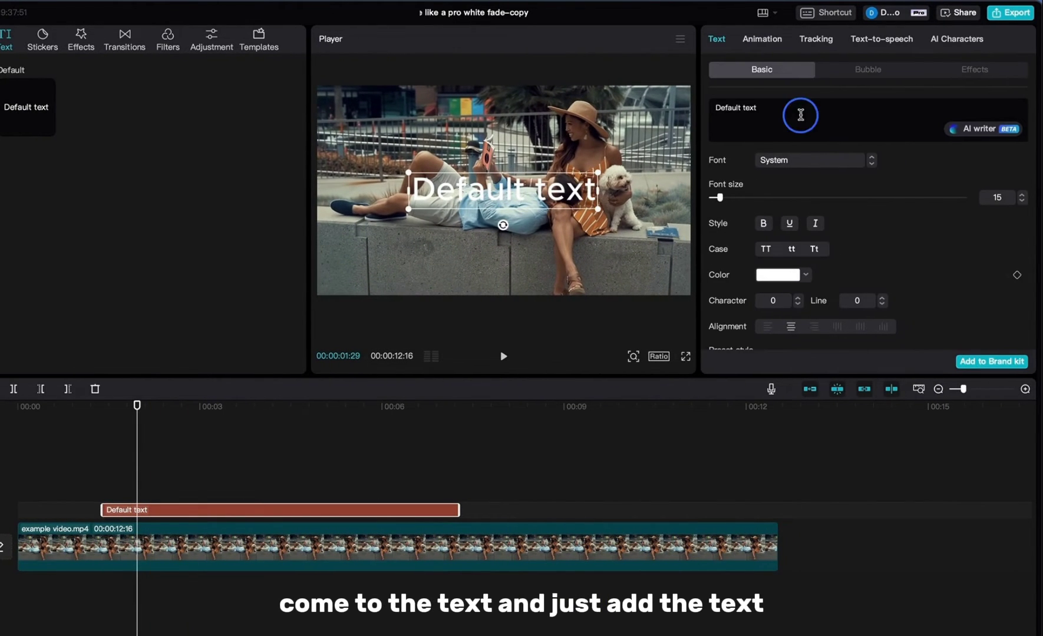
Change the text to 'SMILE MORE :)' in the Rubik-Bold font
left_click_drag(821, 110, 728, 106)
type("SMILE MORE :)")
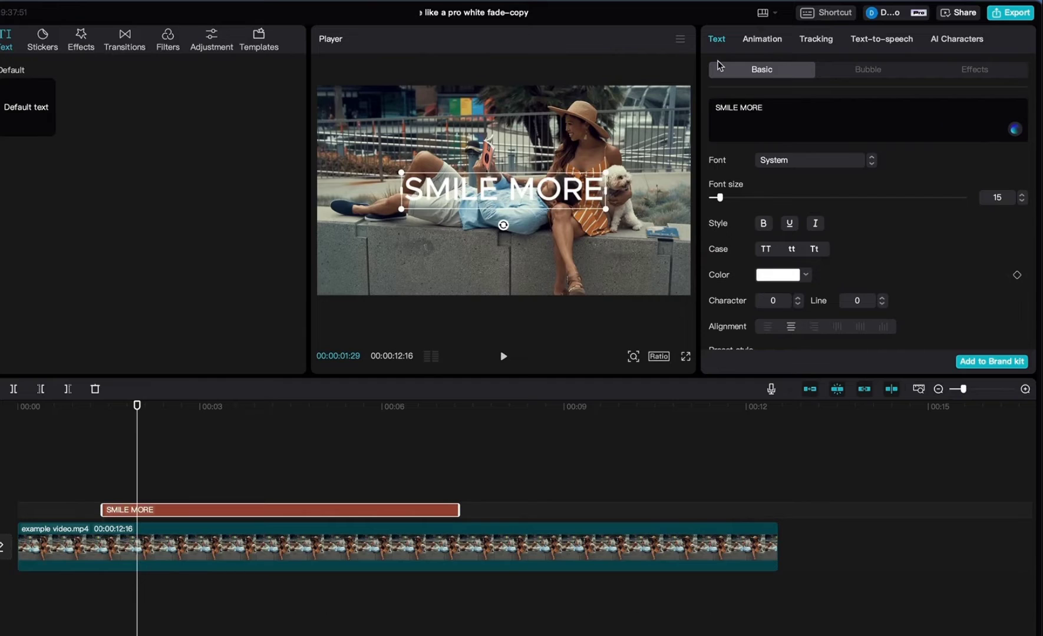
left_click(825, 160)
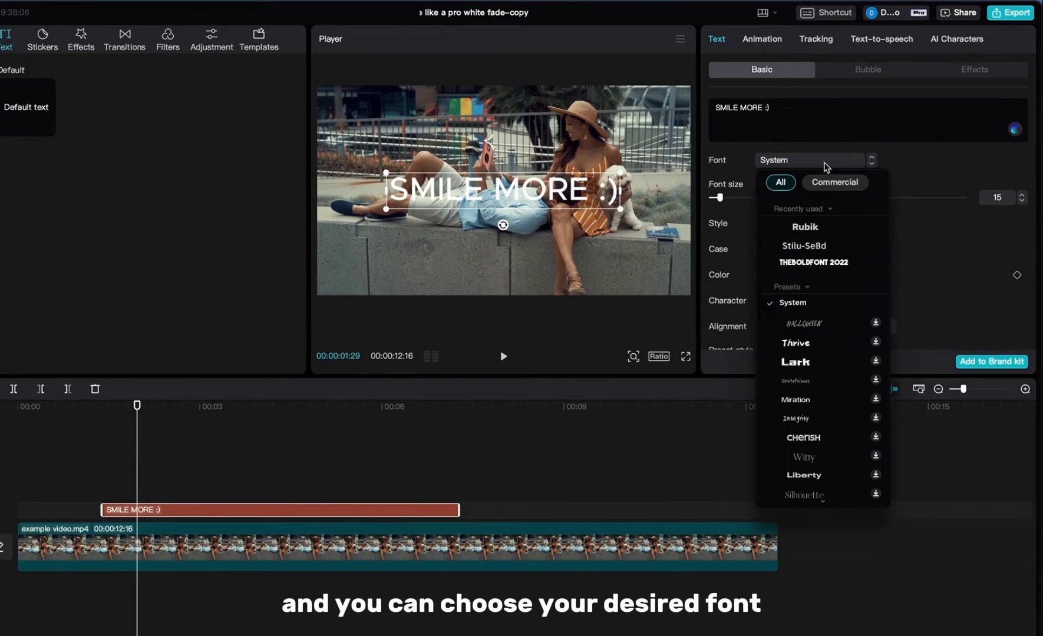
left_click(805, 227)
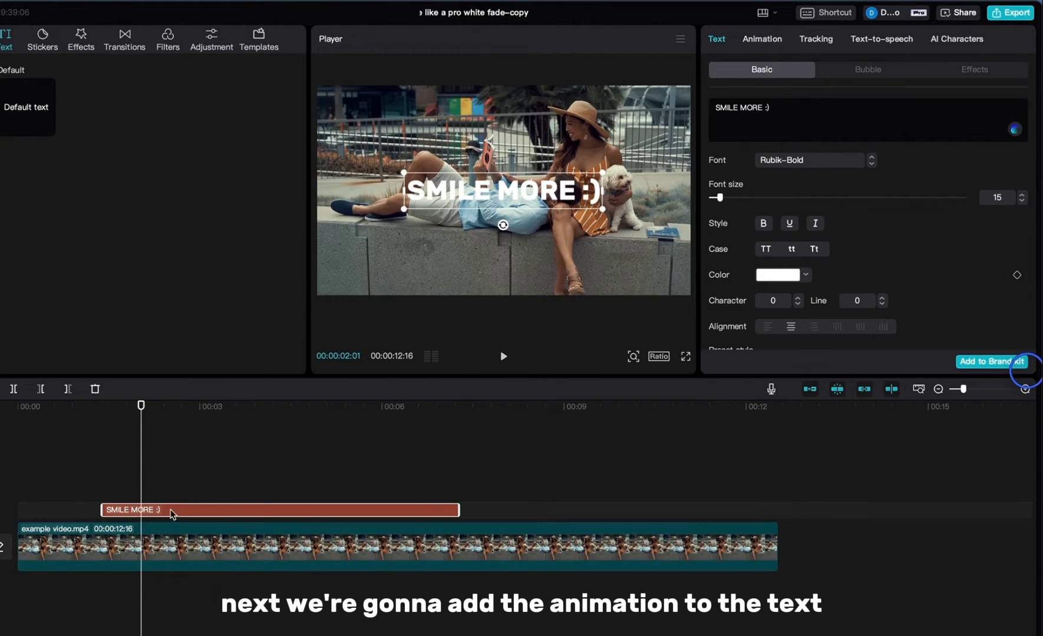
Give the title a Slide Up in-animation and a Slide Down out-animation
left_click(172, 514)
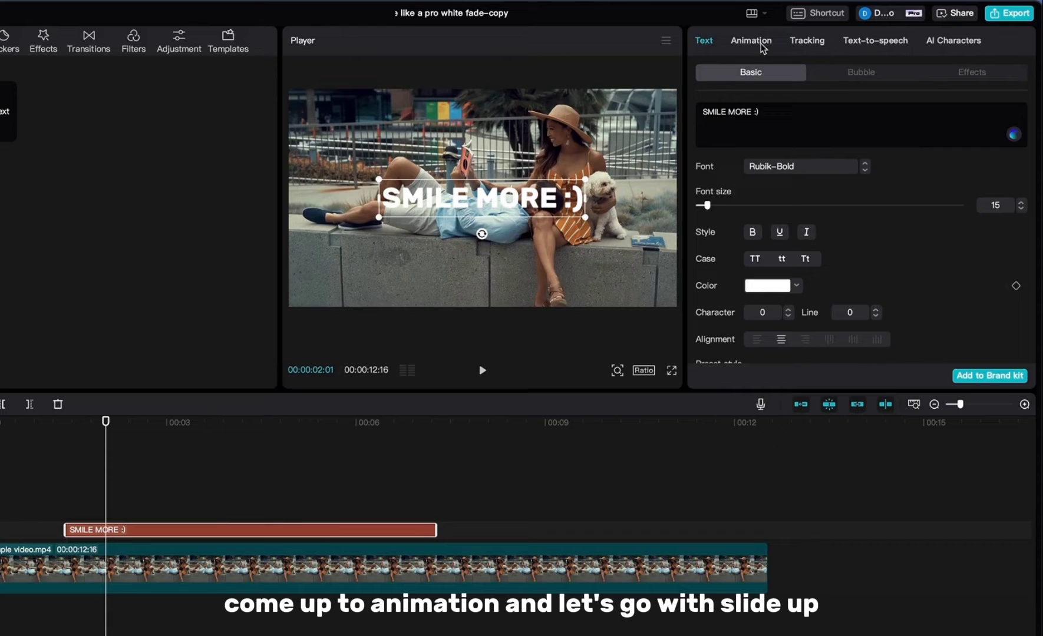
left_click(762, 47)
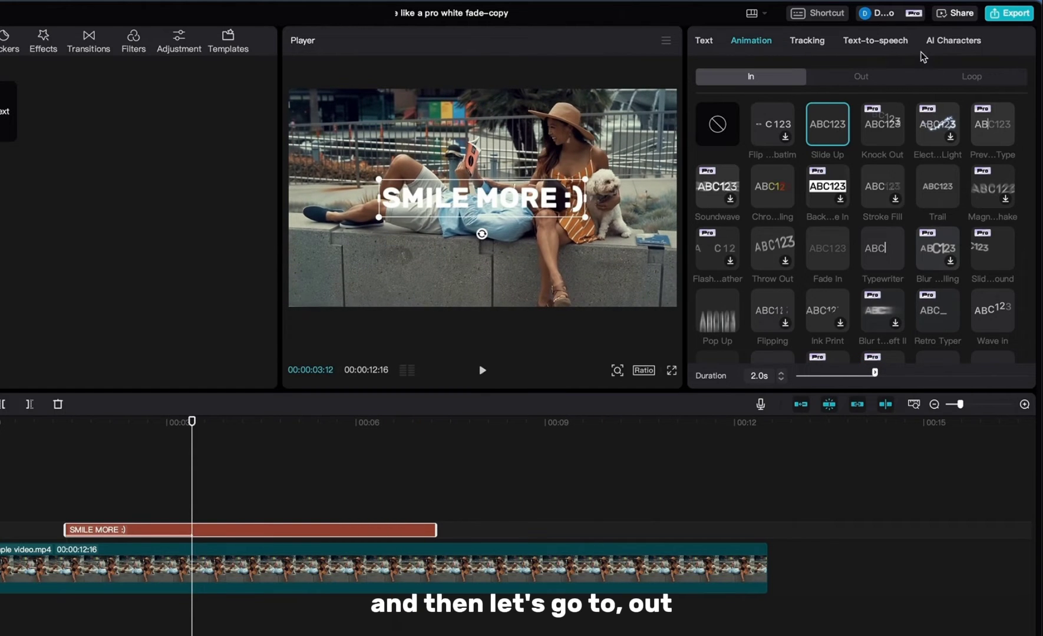
left_click(880, 81)
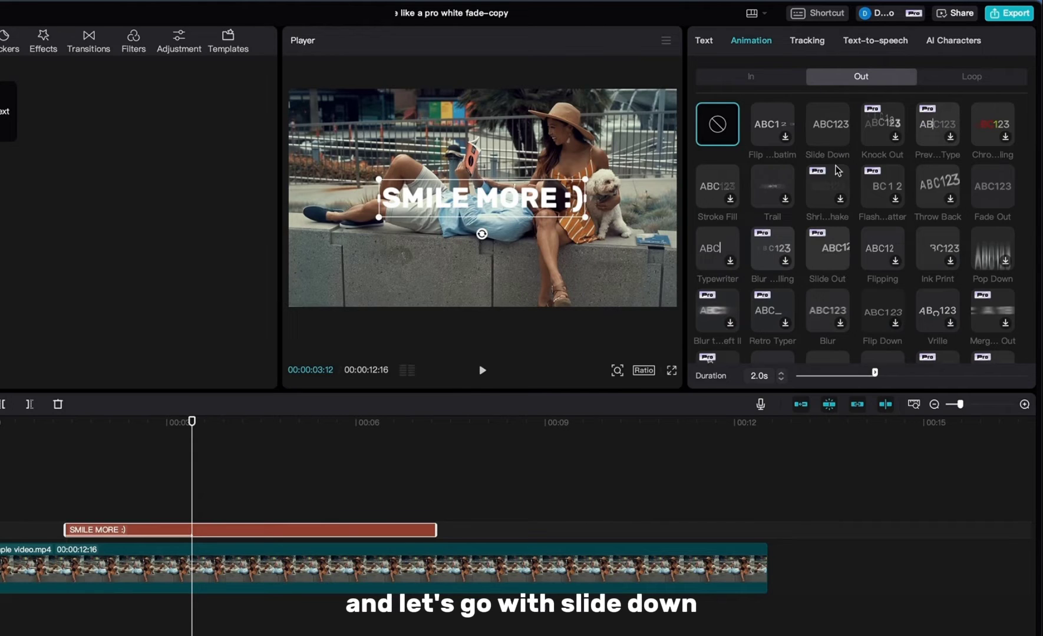
left_click(837, 120)
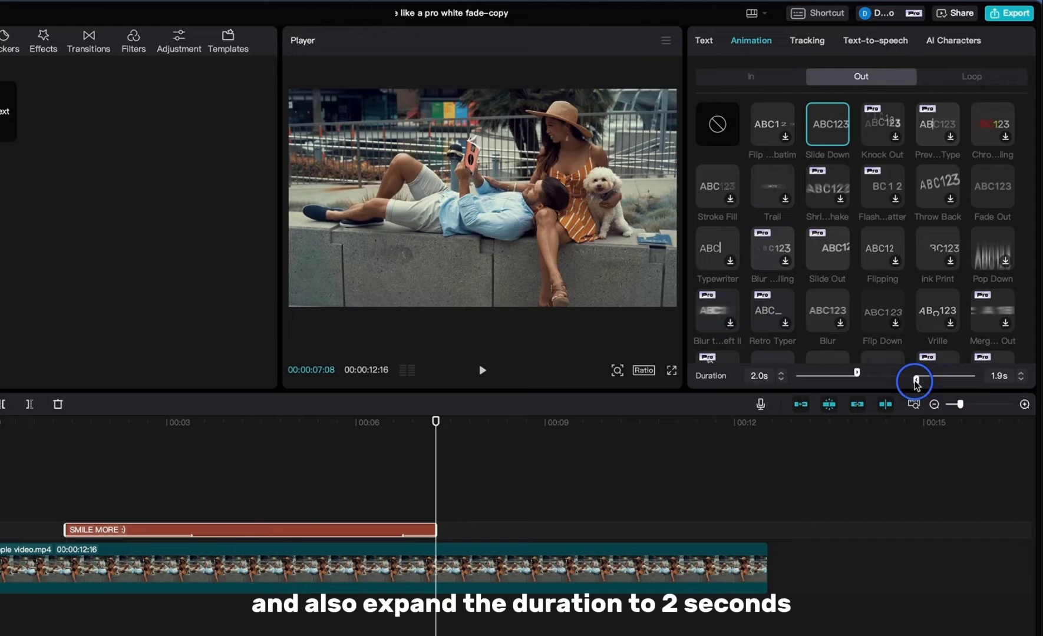
Play back the animated title from near the start
left_click(72, 494)
left_click(65, 497)
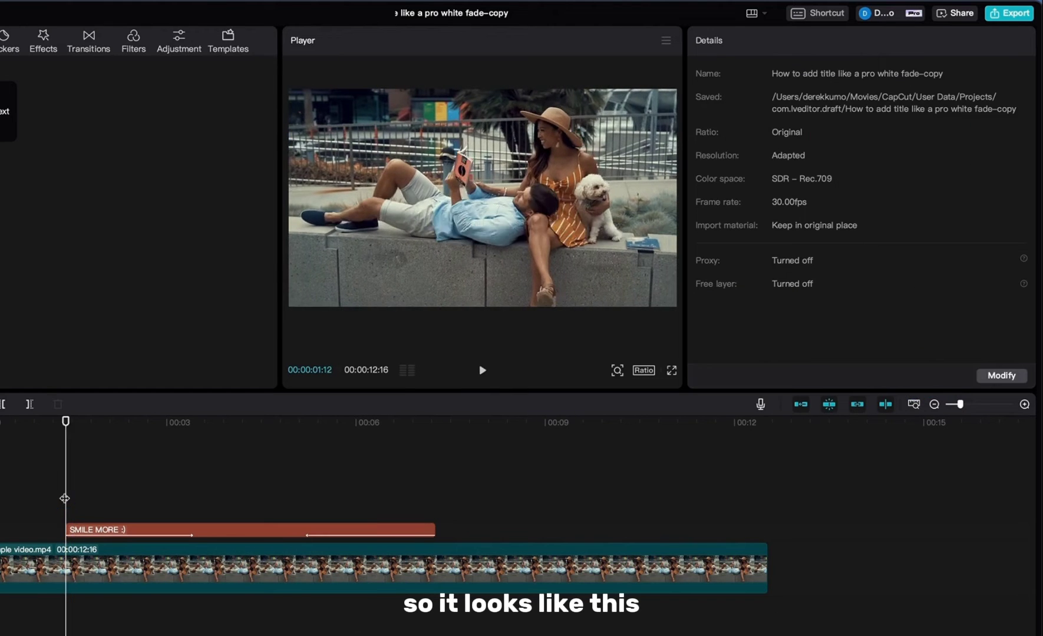
key("space")
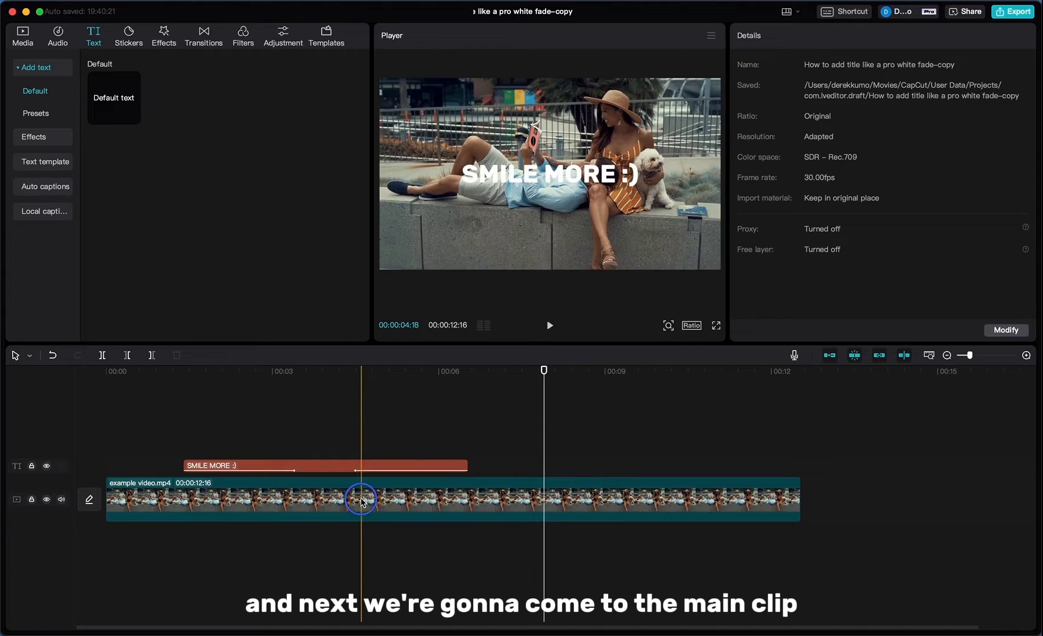
Copy the example video clip, paste it at its end, and stack the copy above the original
left_click(361, 500)
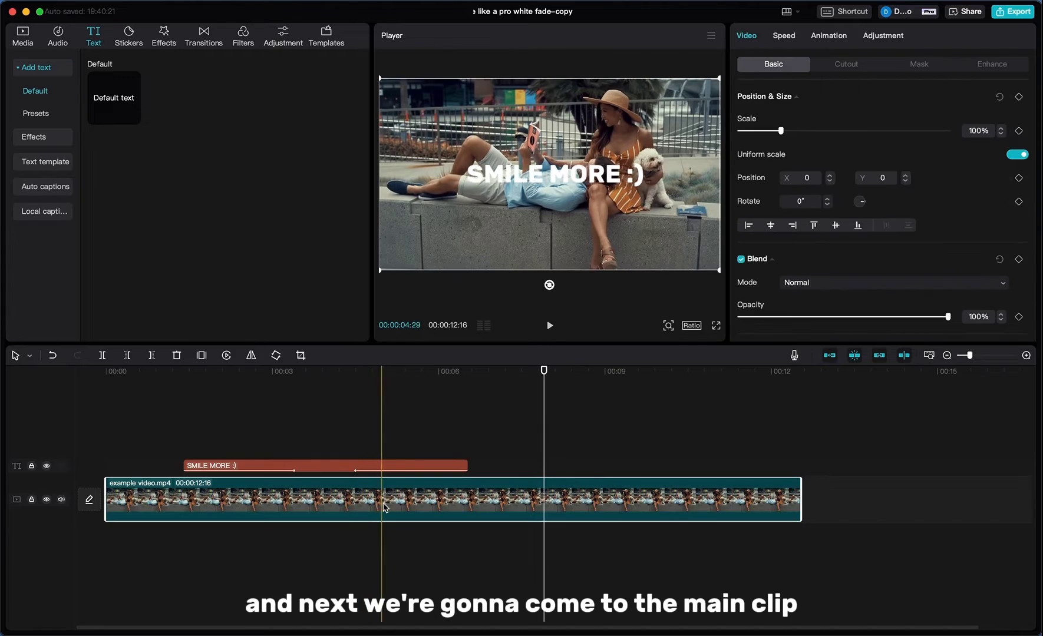
right_click(386, 500)
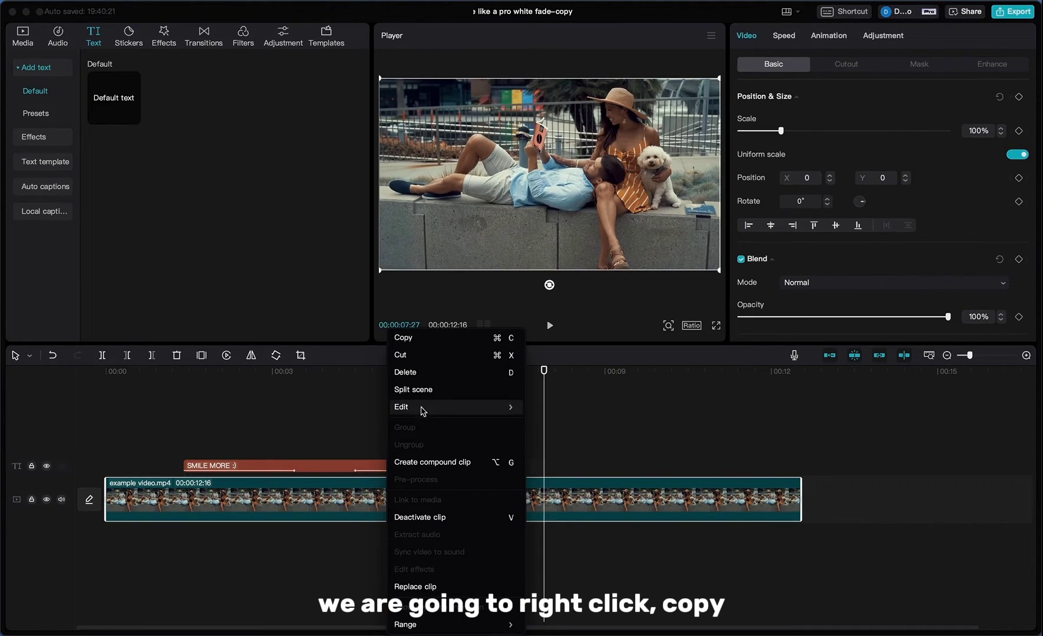
left_click(425, 339)
left_click(689, 437)
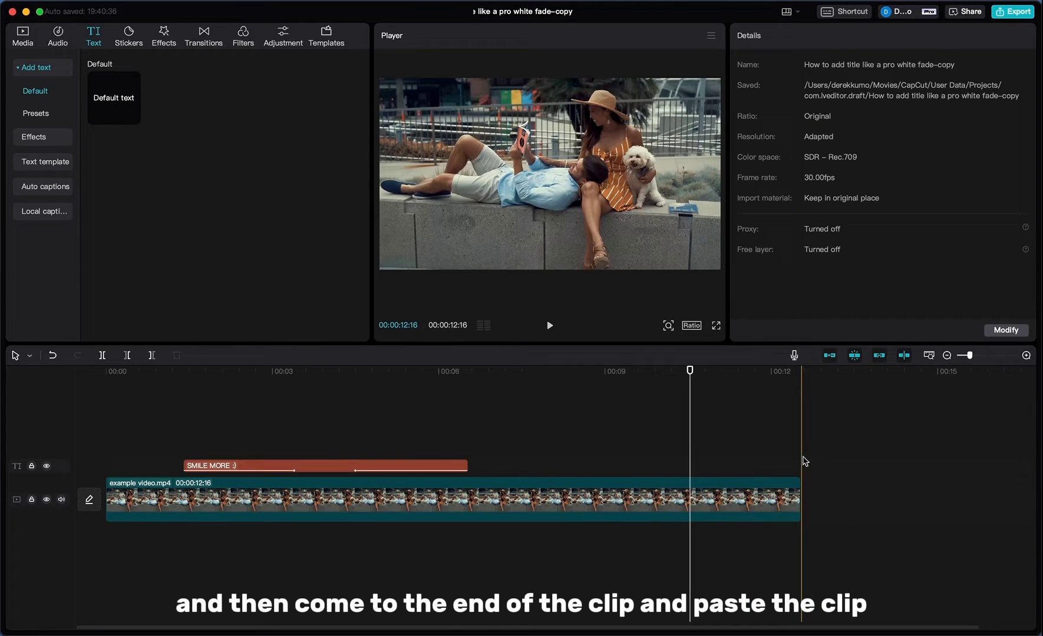
right_click(802, 506)
left_click(819, 512)
left_click_drag(819, 451, 63, 451)
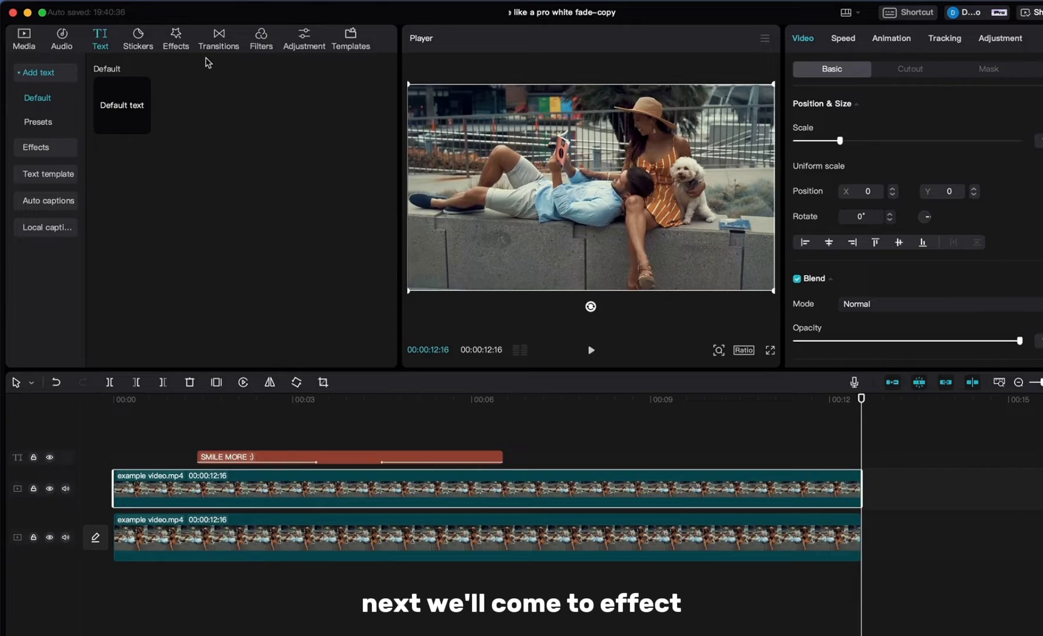
Search the effects for 'bl' and apply the Blur effect to the upper clip
left_click(181, 43)
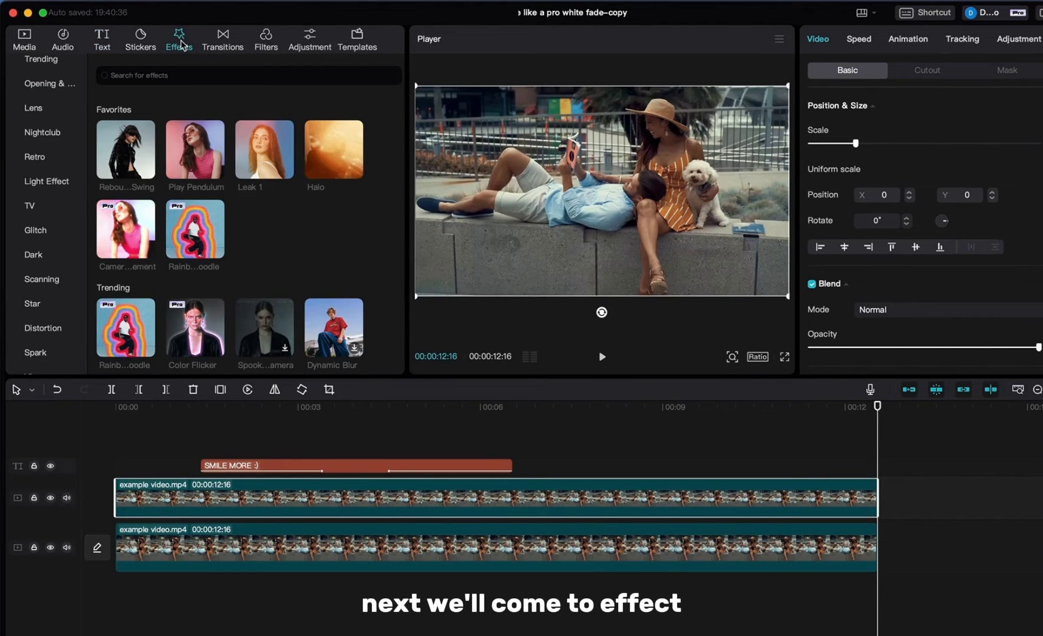
left_click(185, 79)
type("blur")
key("Return")
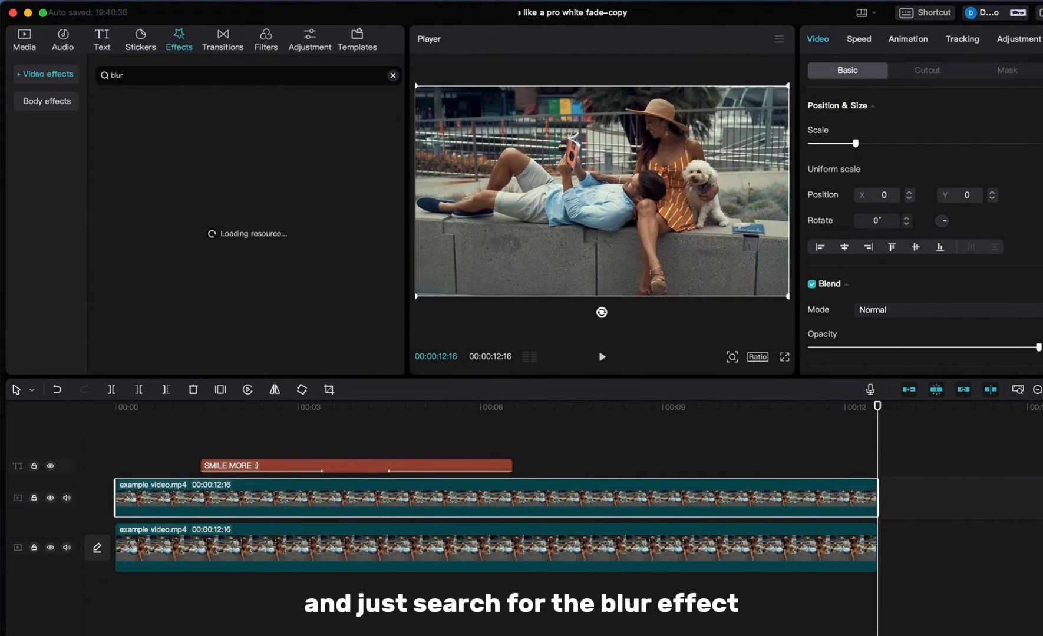
left_click_drag(334, 156, 190, 514)
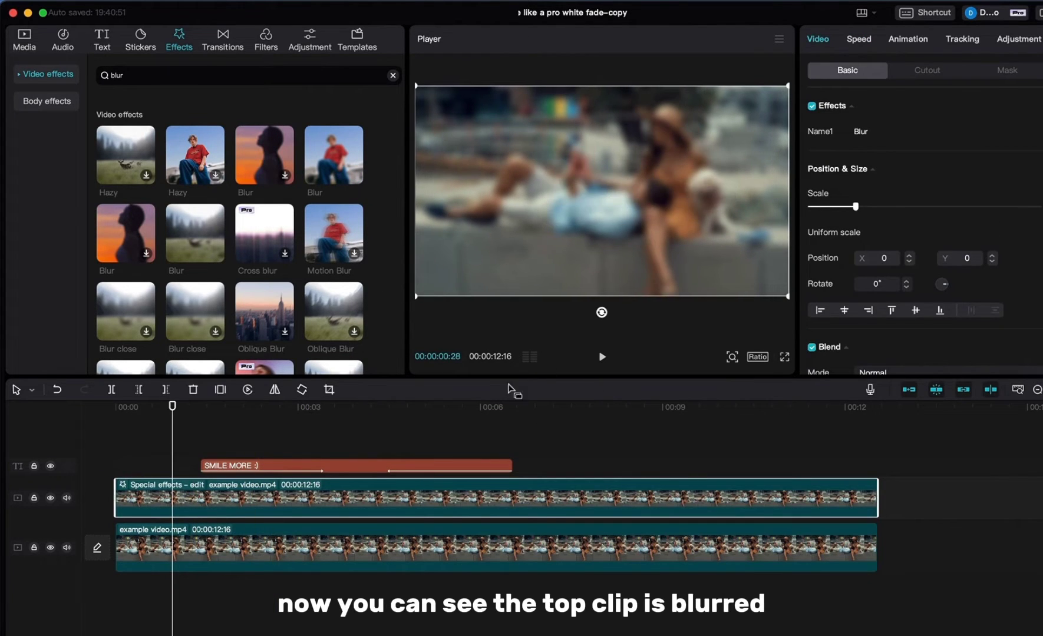
Keyframe the blurred clip's opacity from 0% at about one second to 100% at about three seconds
left_click(201, 466)
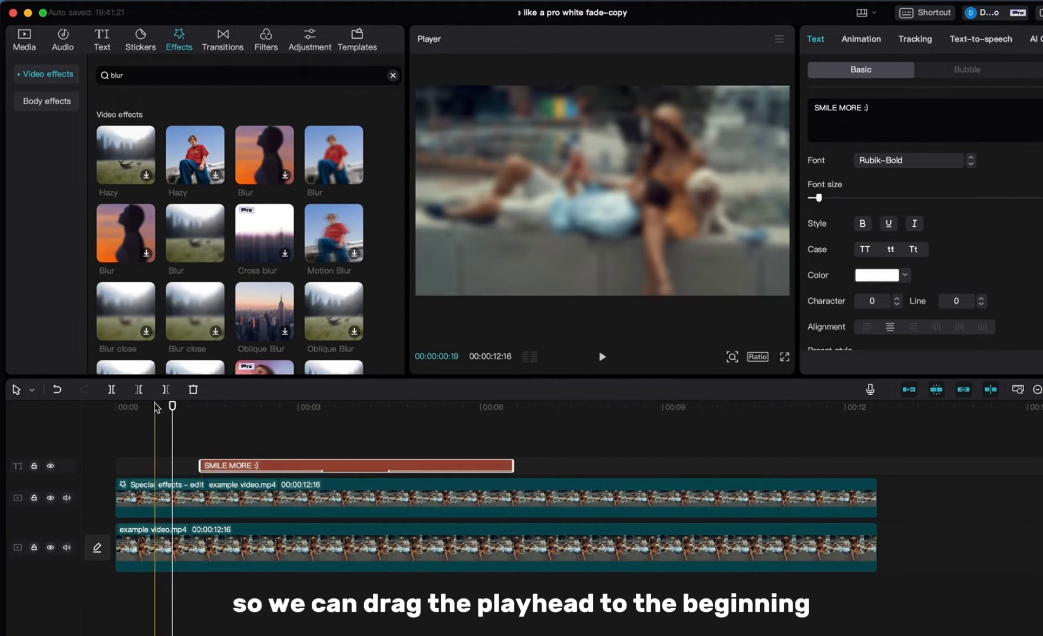
left_click_drag(172, 406, 201, 406)
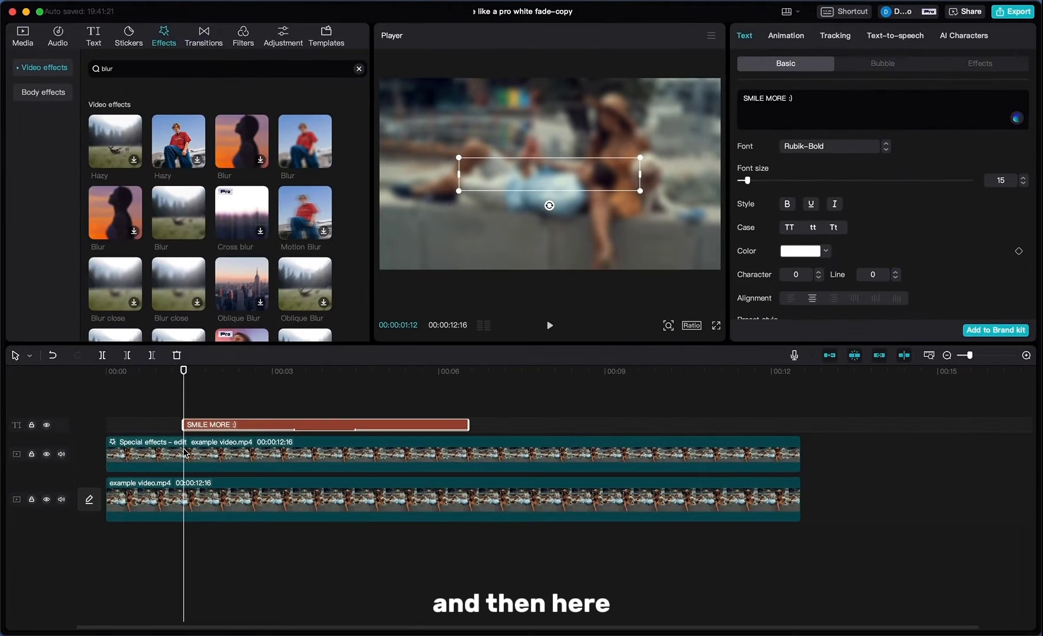
left_click(184, 452)
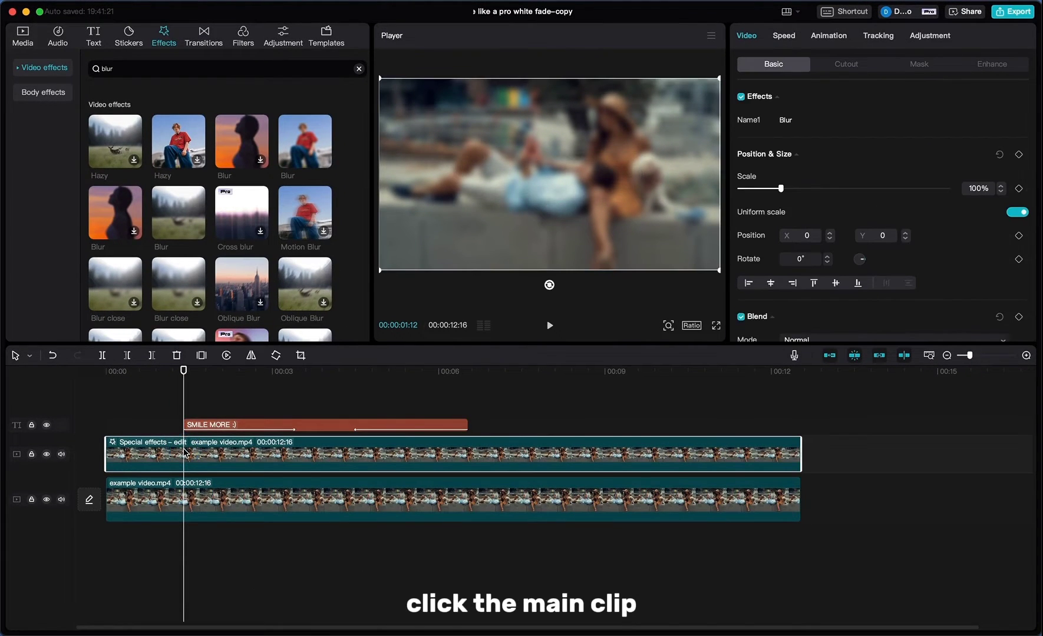
scroll(962, 243, "down", 6)
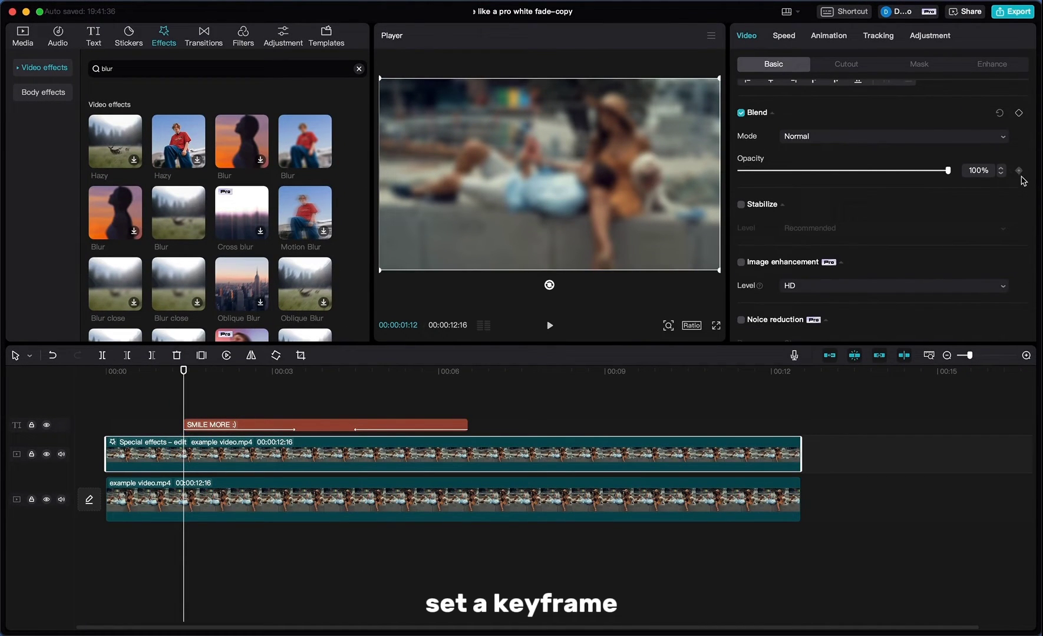
left_click_drag(183, 372, 295, 383)
left_click(293, 452)
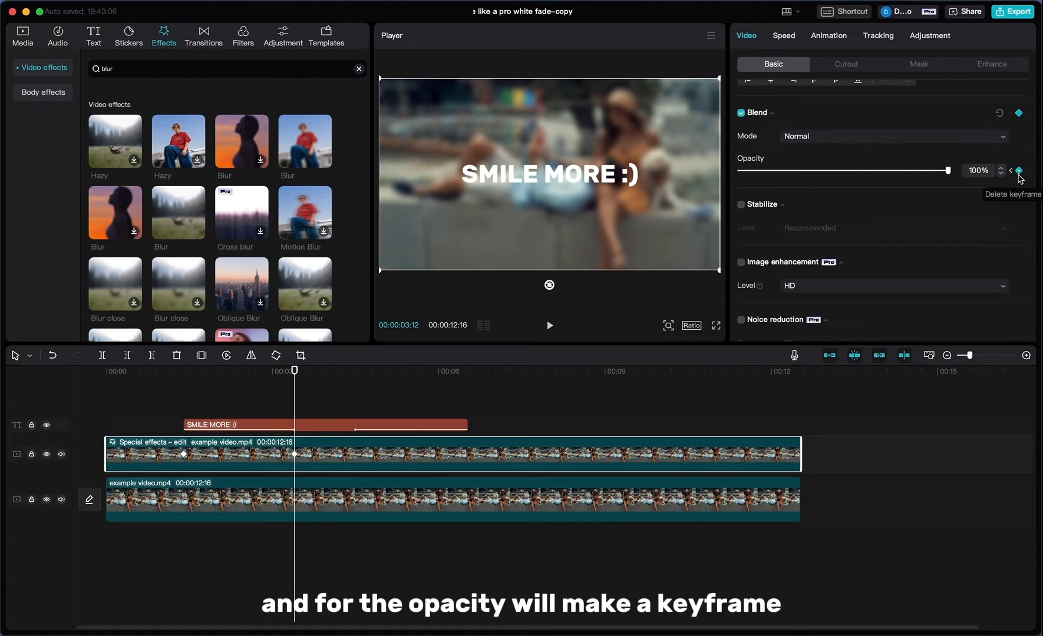
left_click(1010, 173)
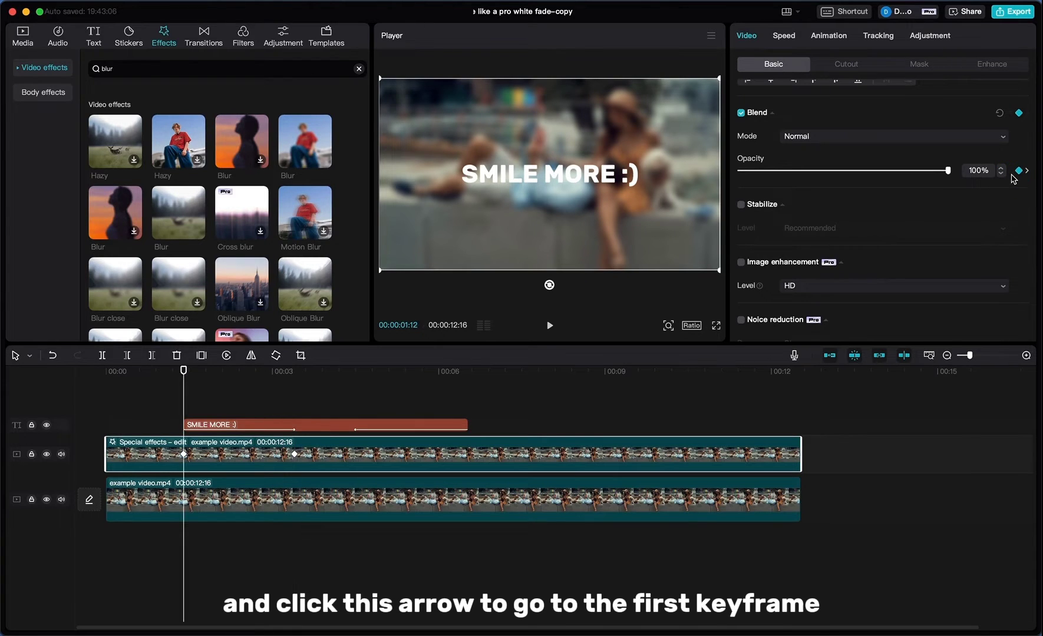
left_click_drag(946, 170, 736, 171)
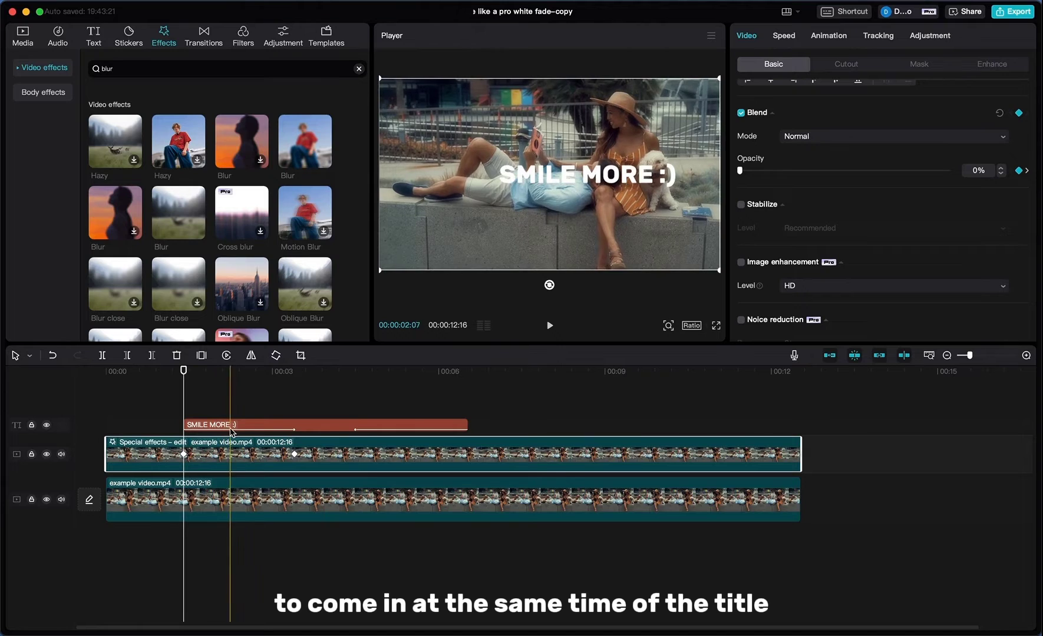
Hold blur opacity at 100% at 00:04:15, drop it to 0% at 00:06:16, and play back
left_click(355, 372)
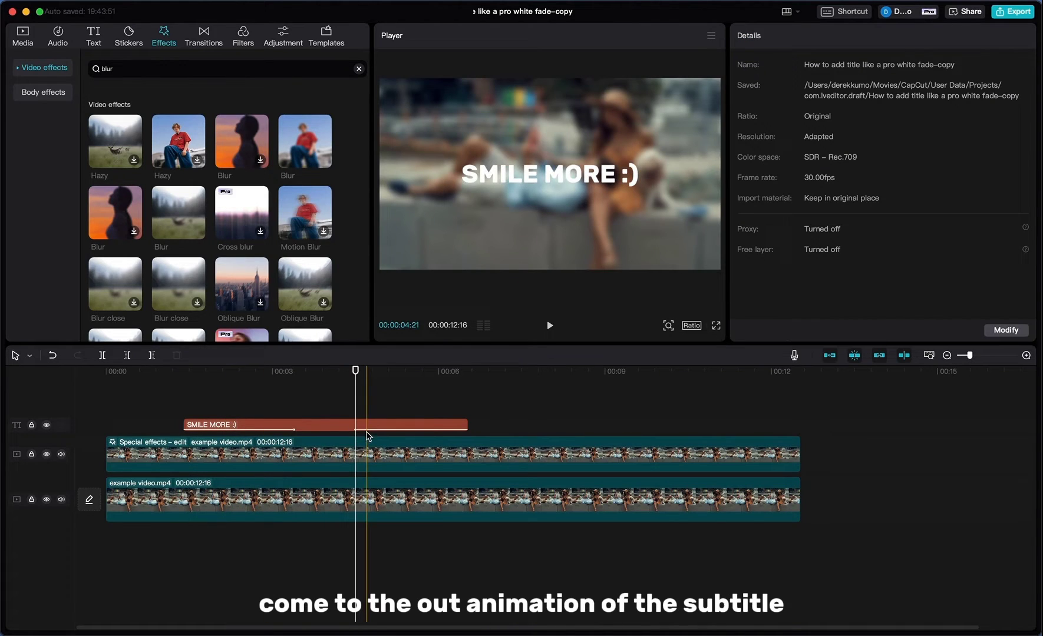
left_click_drag(355, 371, 354, 371)
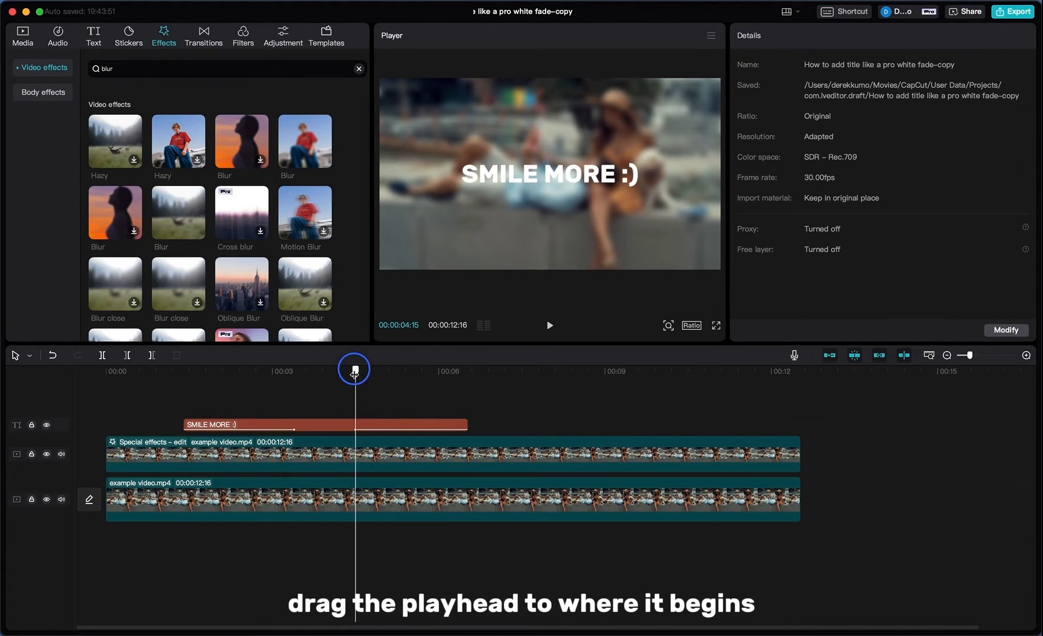
left_click(356, 452)
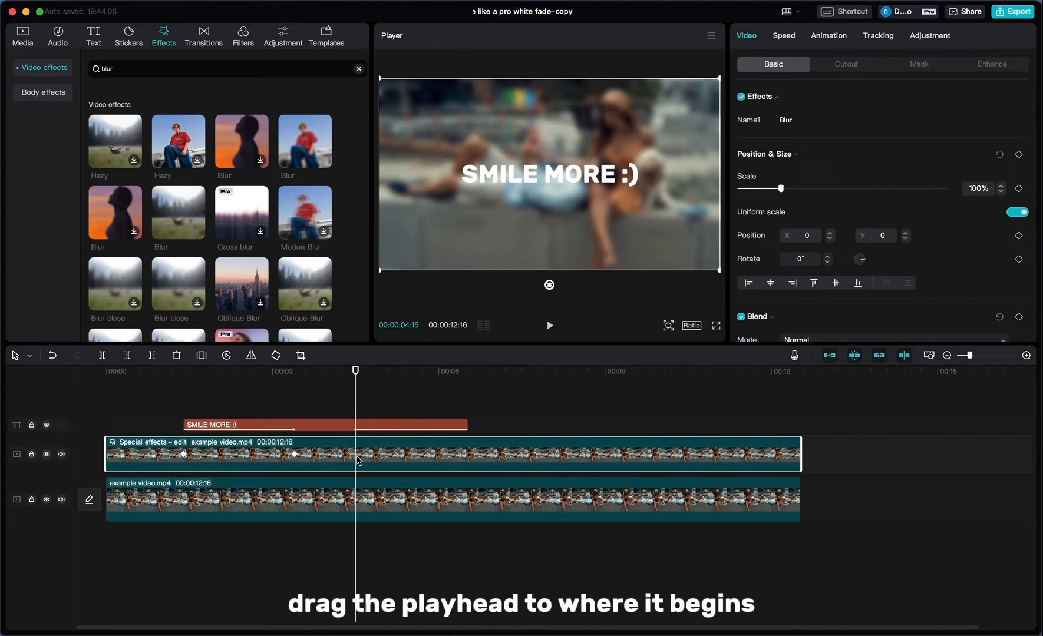
scroll(1022, 240, "down", 5)
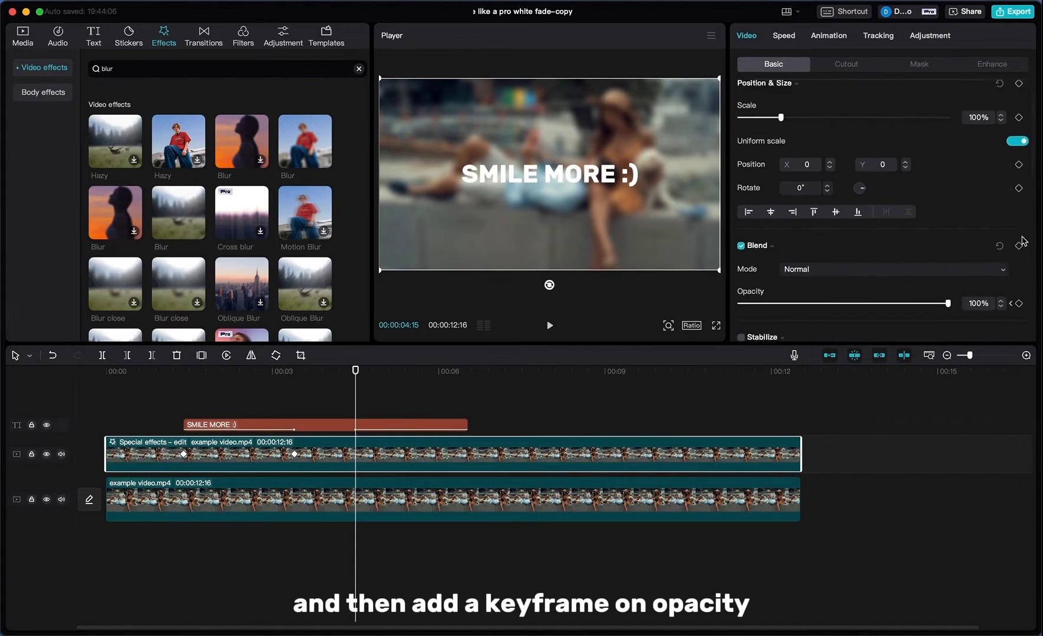
left_click_drag(355, 371, 468, 372)
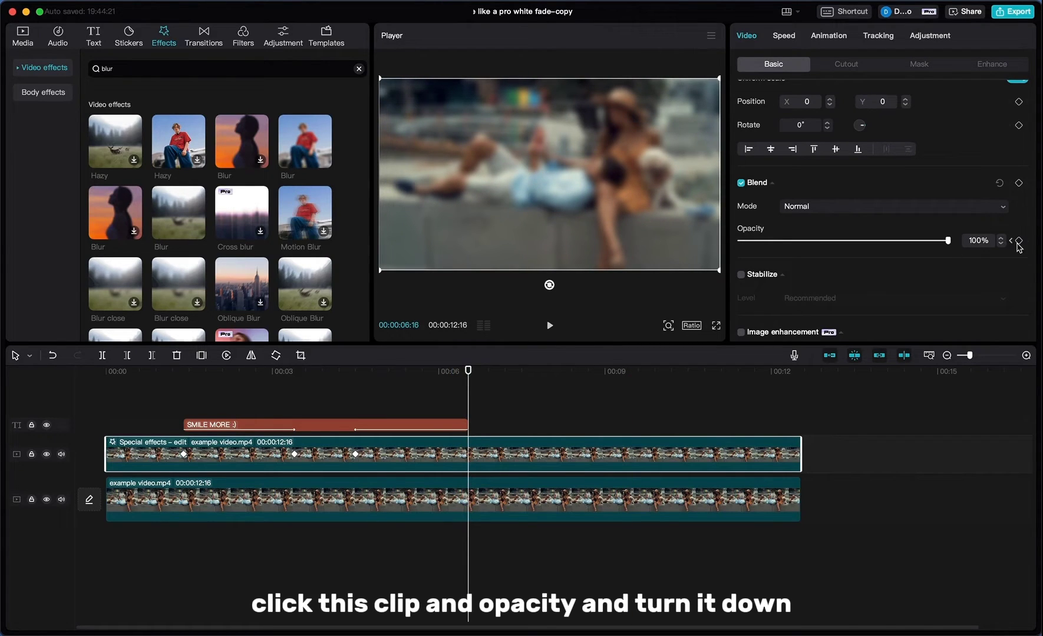
left_click_drag(950, 244, 759, 239)
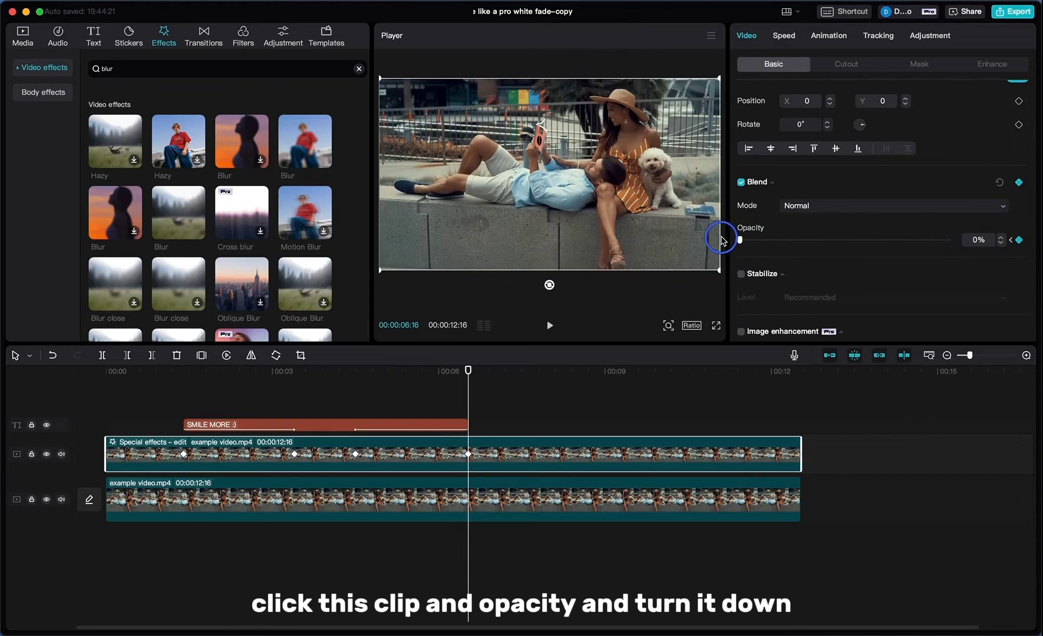
left_click(168, 414)
key("space")
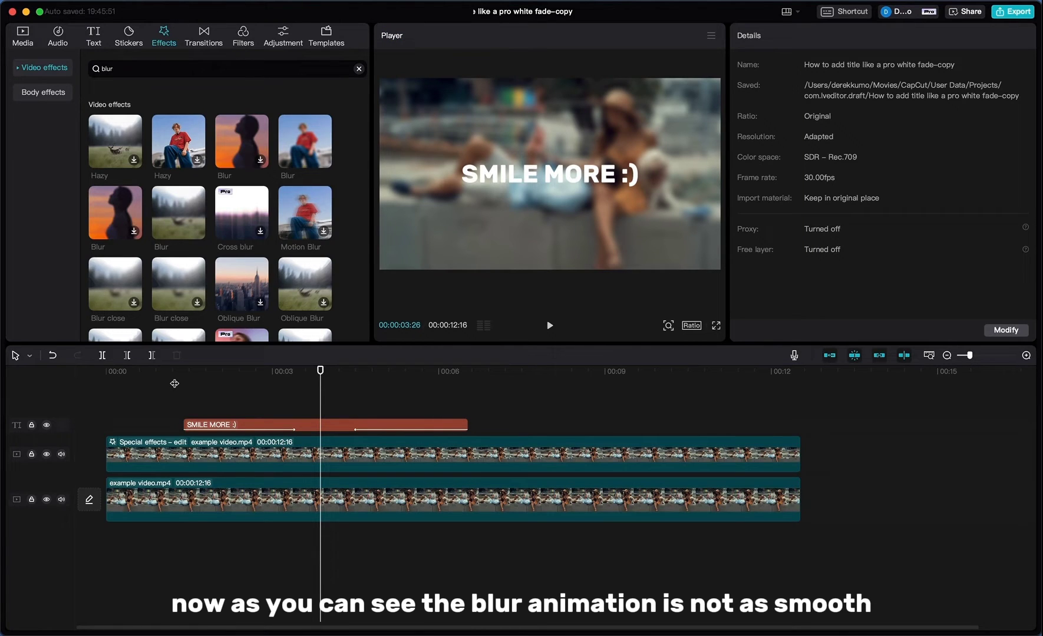
Show the blur clip's keyframe animation and open its Opacity graph
left_click(205, 454)
right_click(216, 457)
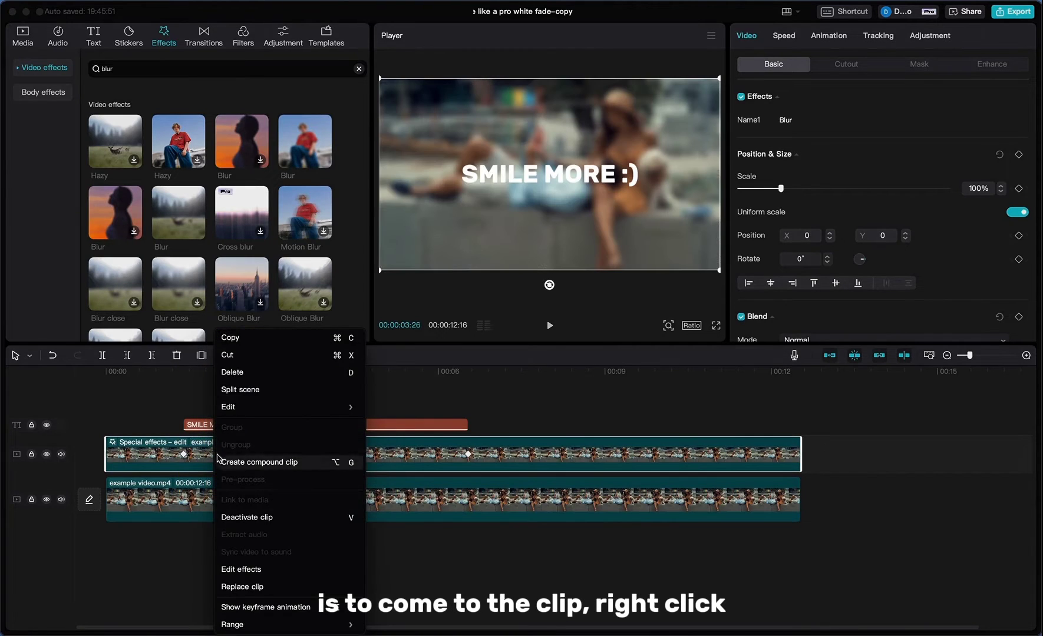
left_click(265, 606)
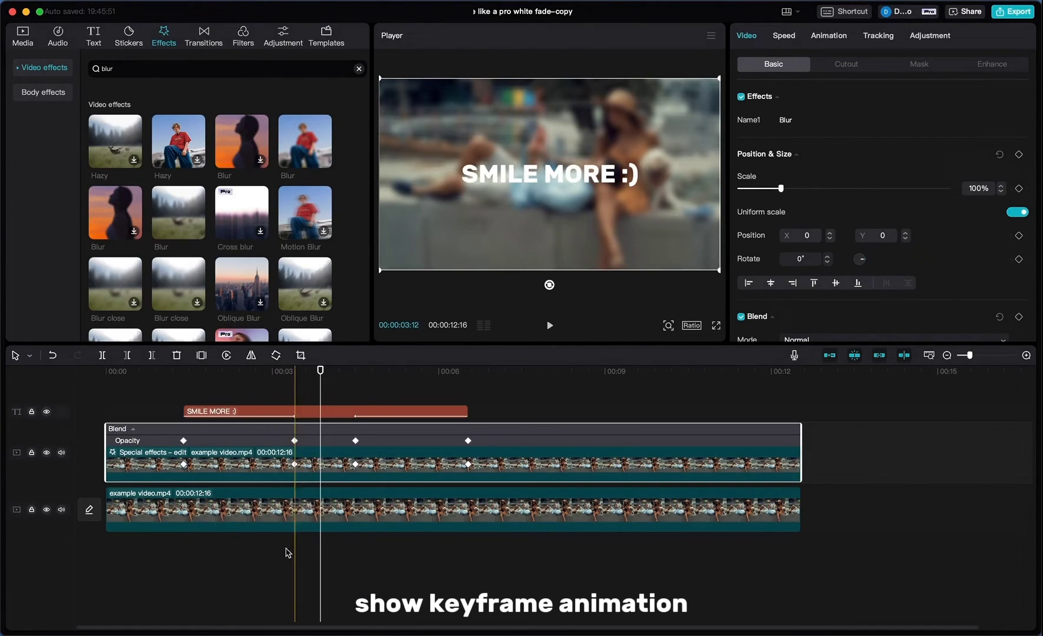
left_click(127, 440)
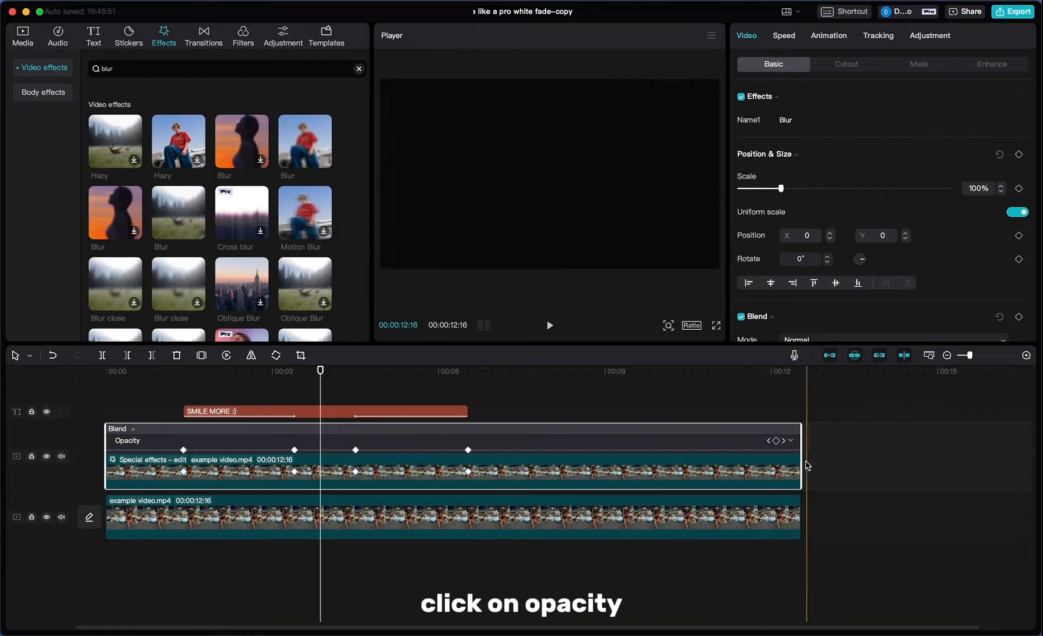
left_click(791, 441)
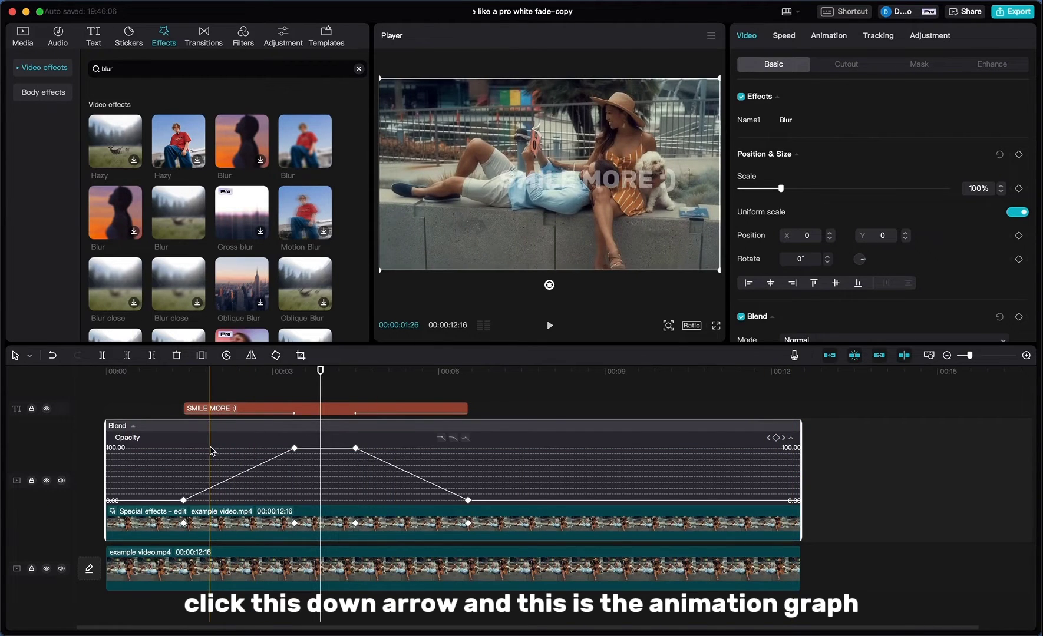
Apply Auto curve to all three opacity keyframes, then hide the keyframe animation
left_click(184, 501)
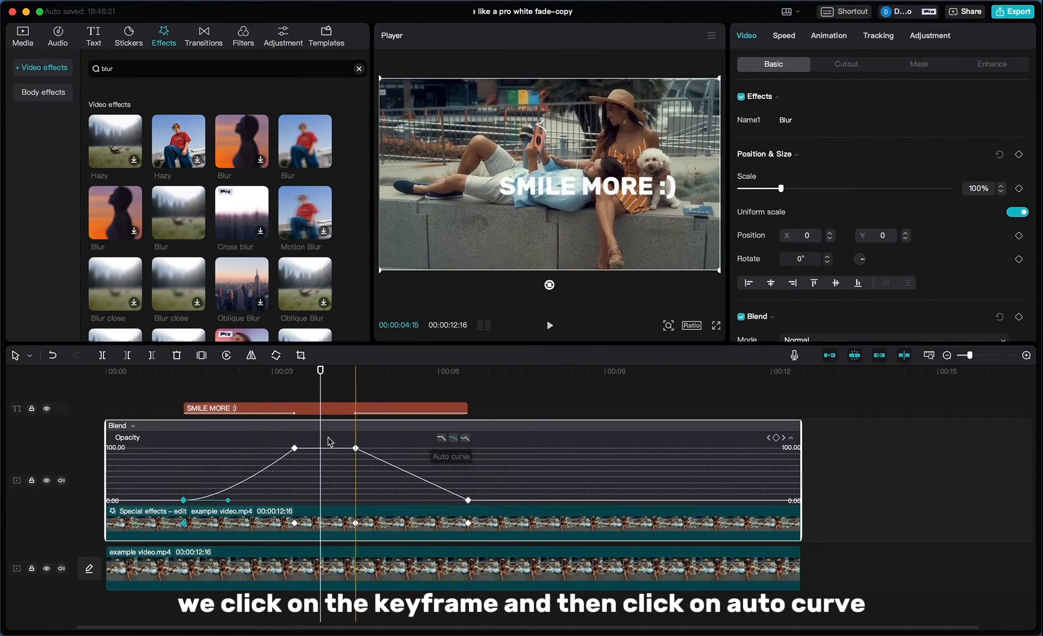
left_click(295, 450)
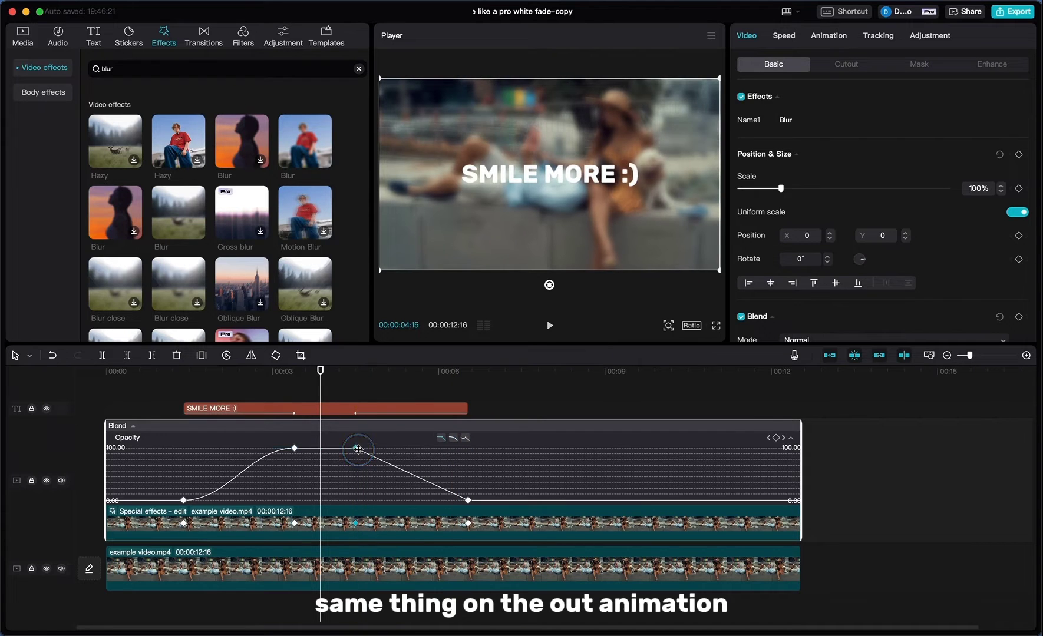
left_click(469, 501)
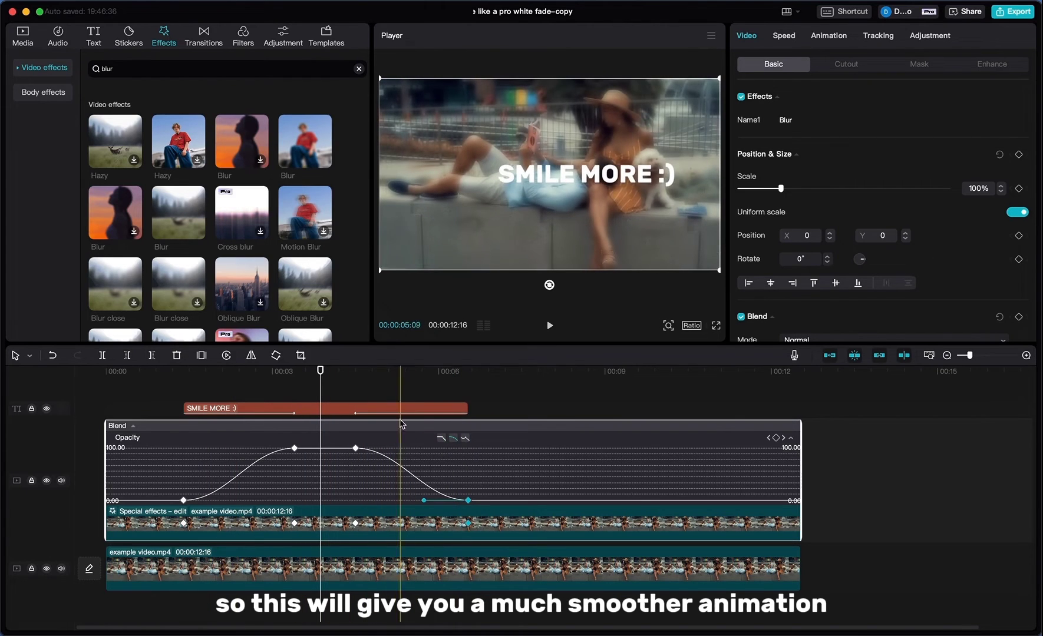
right_click(505, 522)
left_click(530, 608)
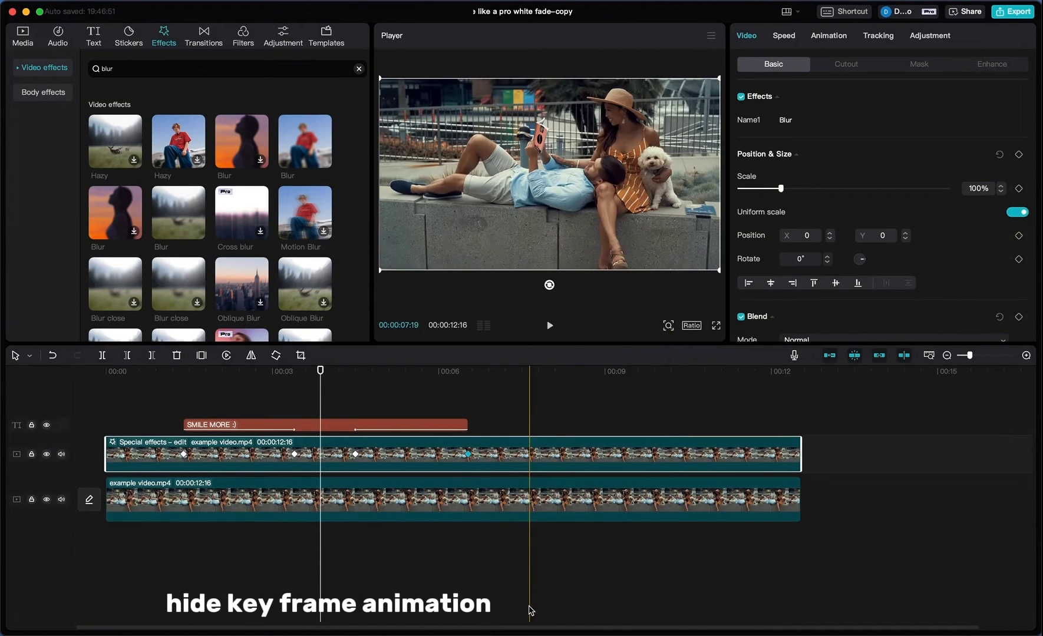
Preview the smoothed blur fade, then delete the blur effect layer
left_click(168, 411)
key("space")
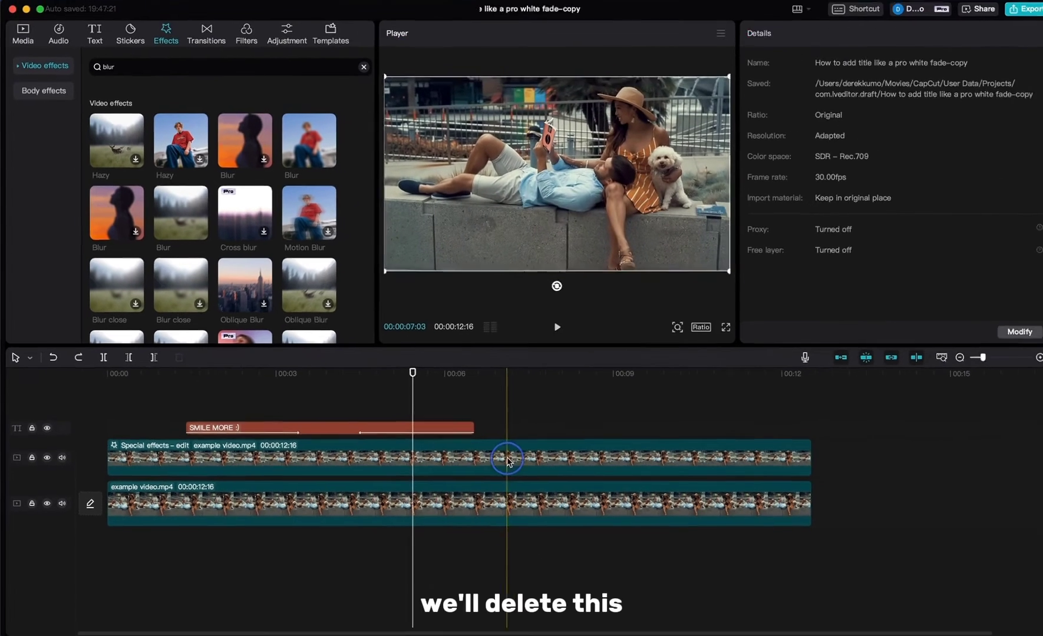
key("Delete")
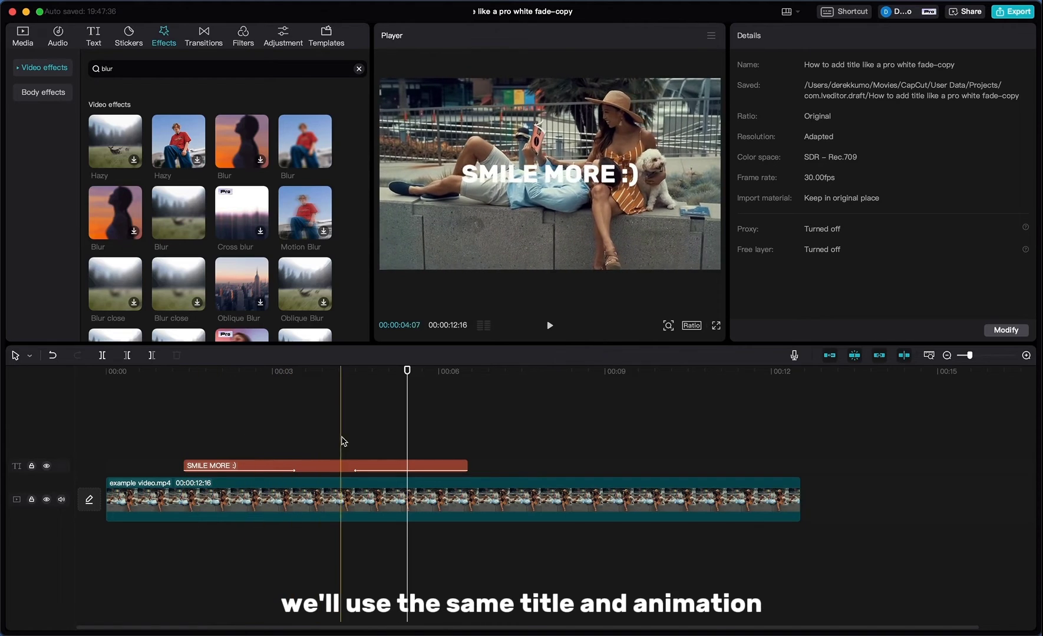
Duplicate the example video clip on the timeline
left_click(521, 507)
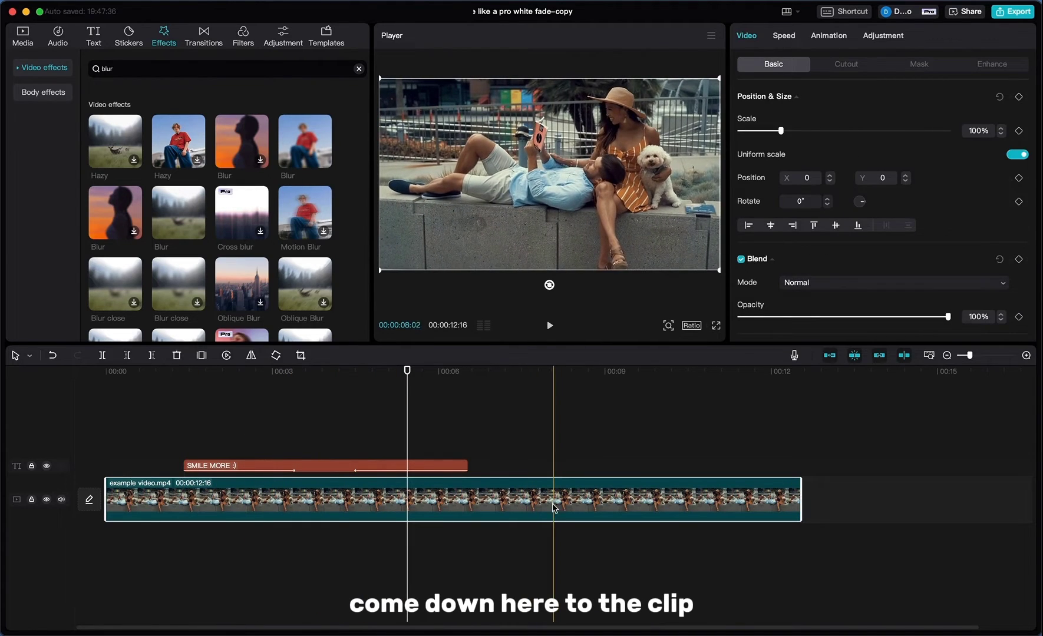
right_click(574, 501)
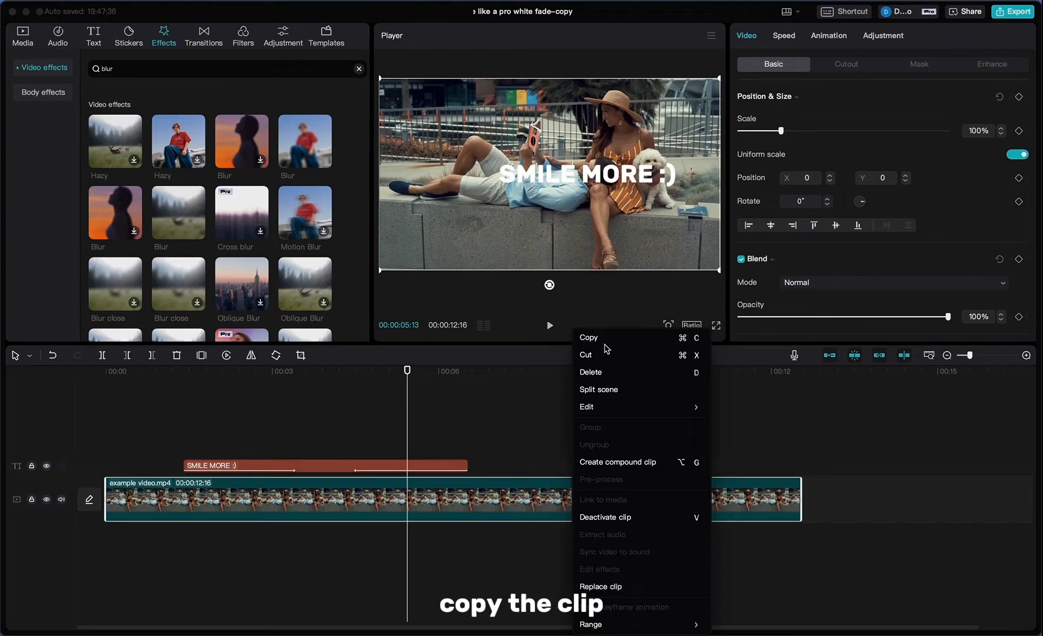
left_click(601, 340)
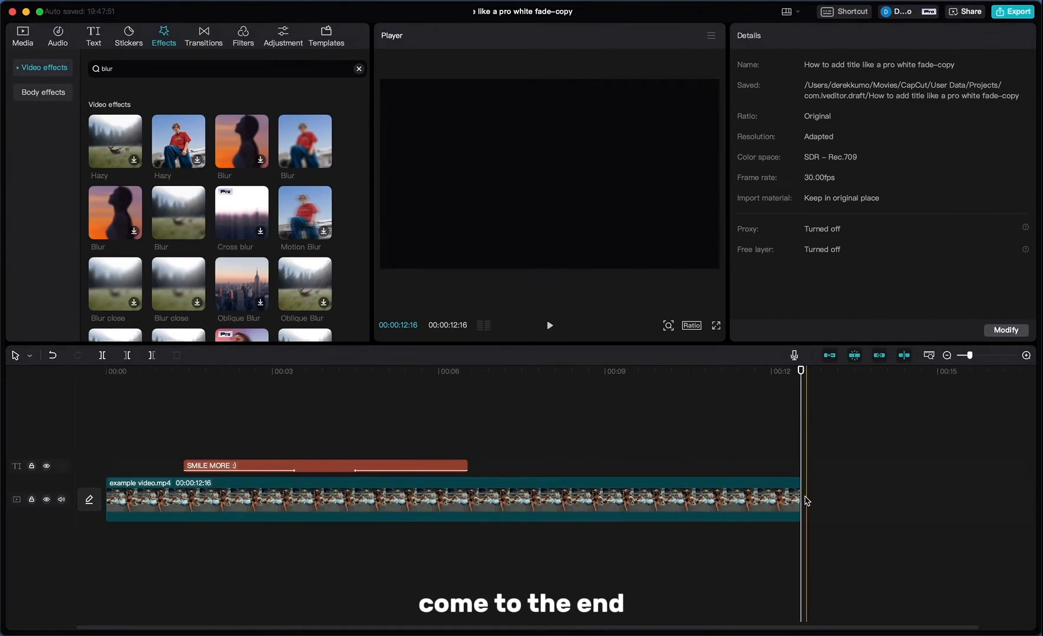
key("super+v")
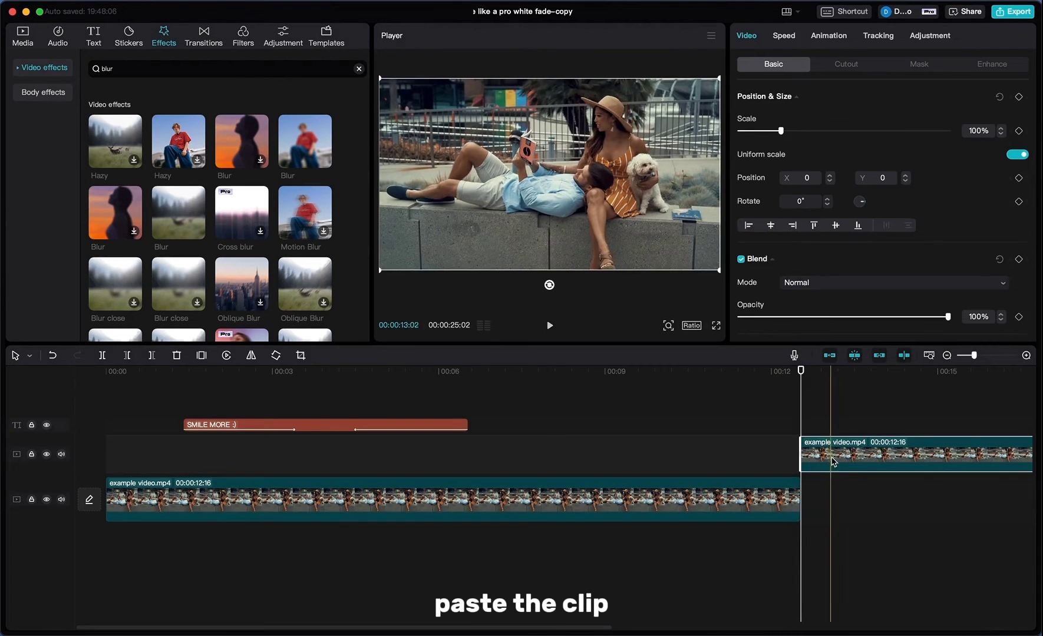
left_click_drag(833, 463, 833, 501)
Set the duplicate clip's background to solid black
scroll(839, 500, "right", 5)
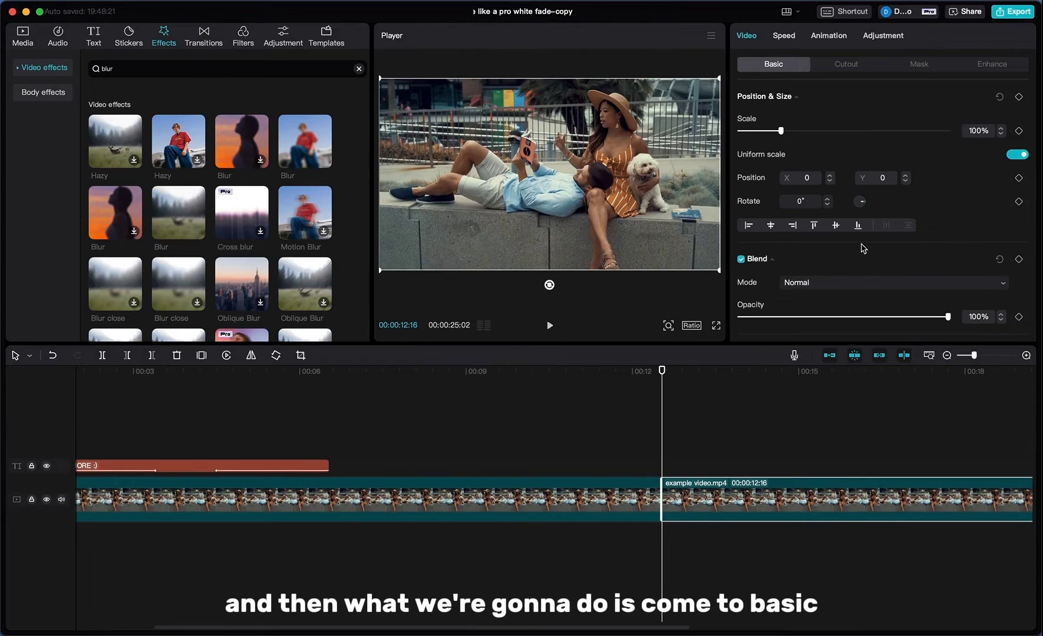
scroll(862, 248, "down", 10)
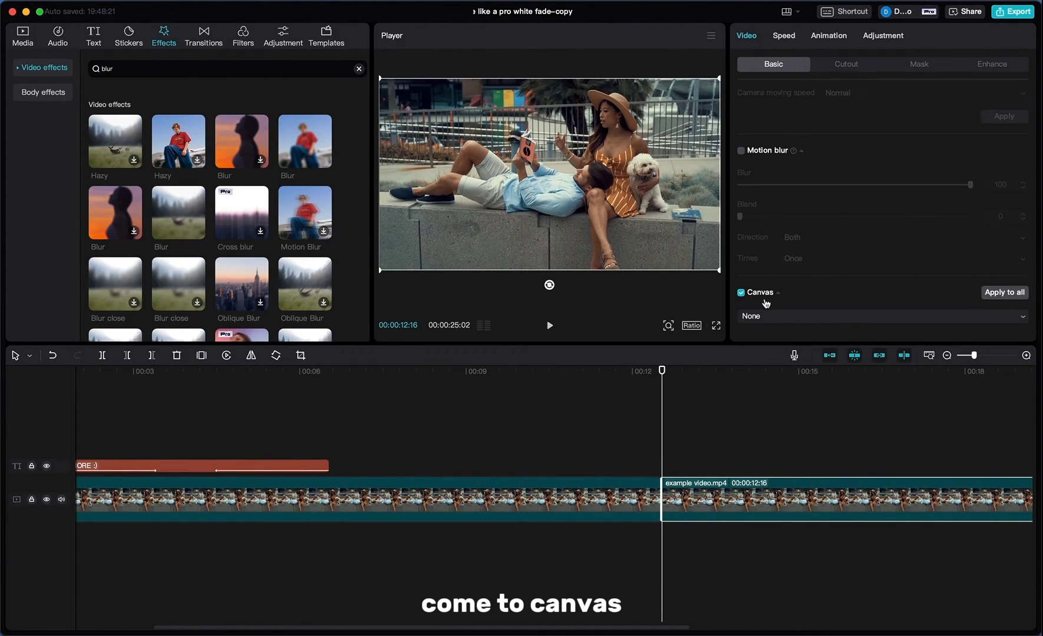
left_click(784, 321)
left_click(791, 378)
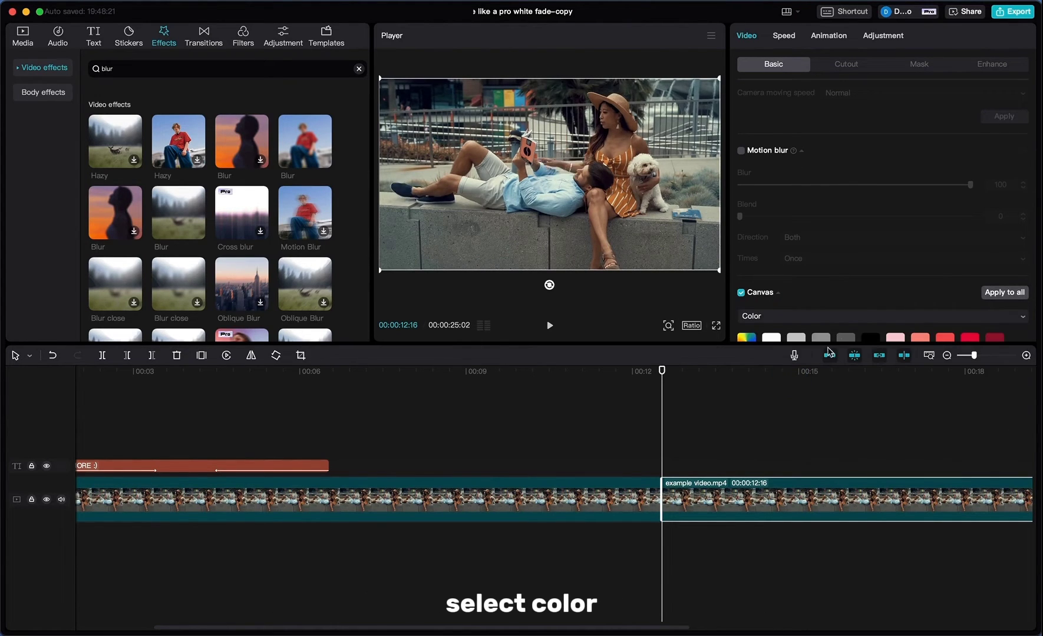
left_click(874, 337)
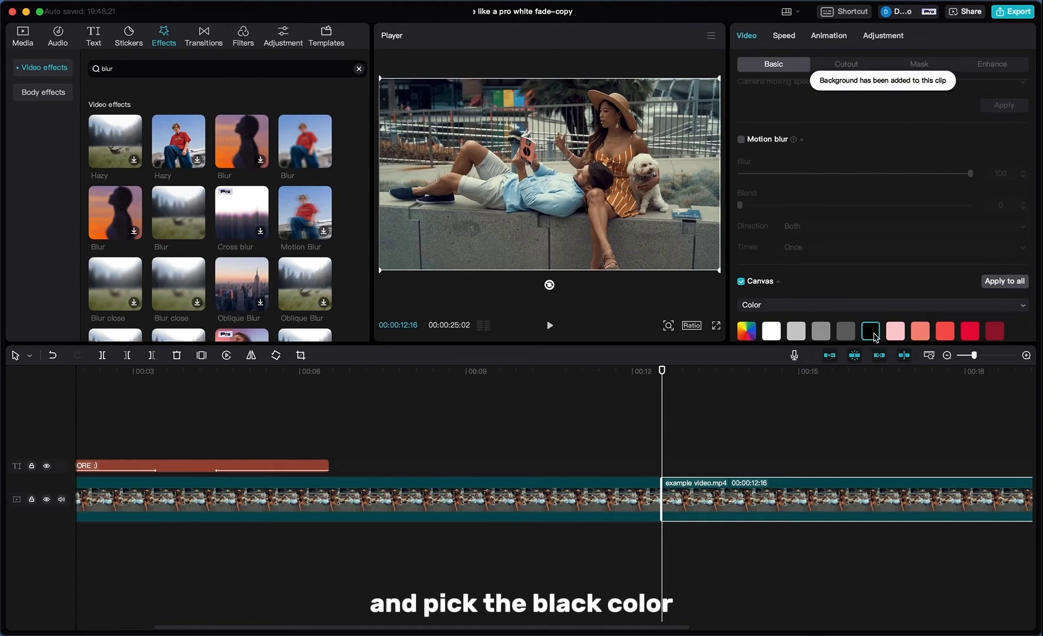
Add an inverted rectangle mask enlarged to about 4111 × 2312 to cover the frame
left_click(919, 65)
left_click(945, 137)
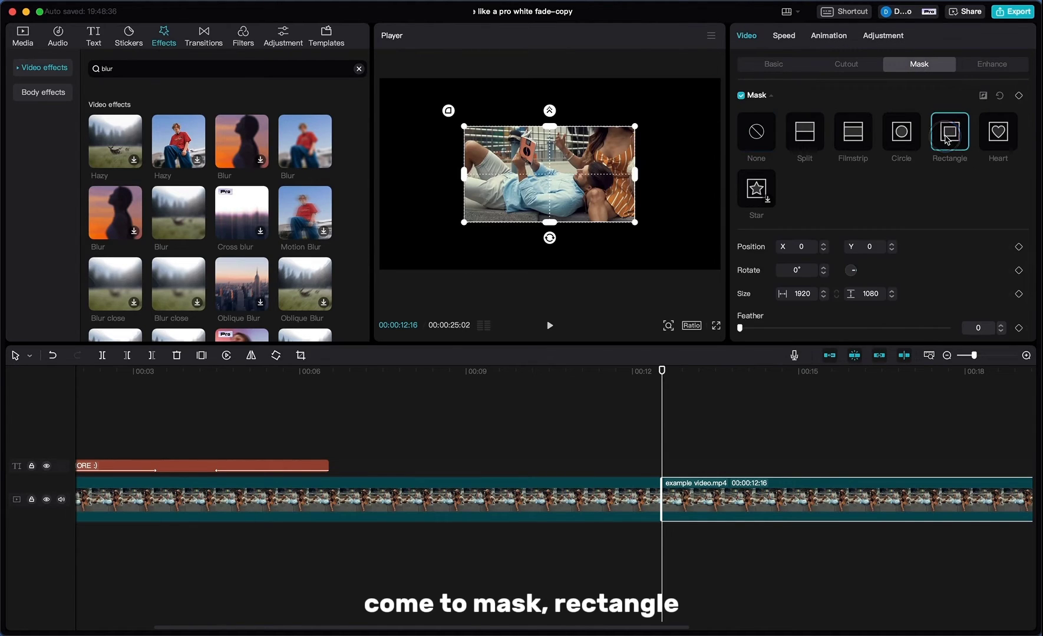
left_click(982, 97)
left_click_drag(639, 124, 733, 92)
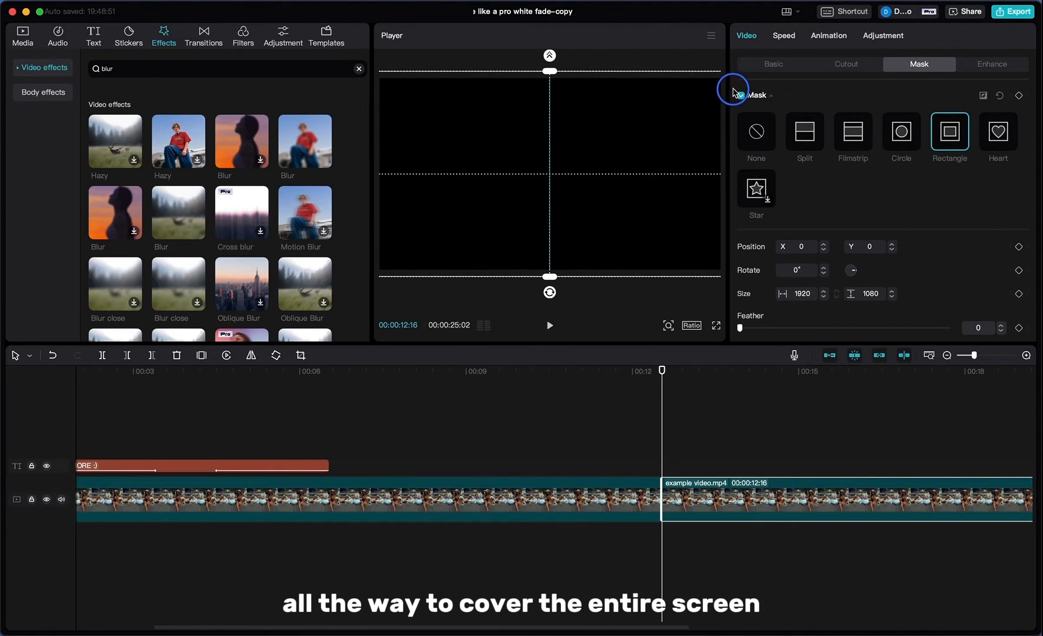
Make the black clip a compound clip and place it above the video from the start
right_click(802, 499)
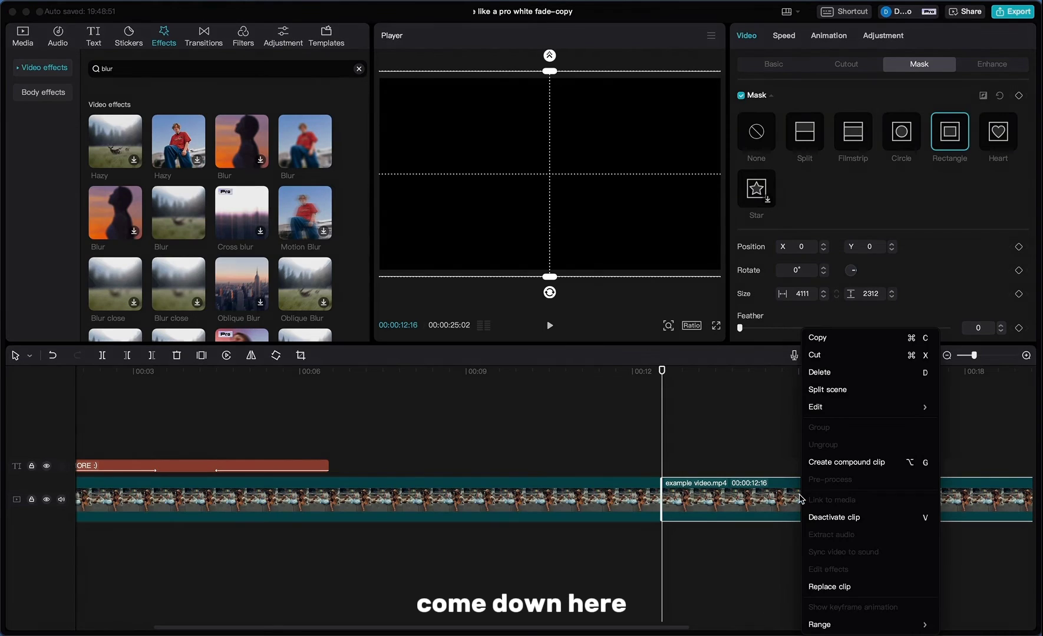
left_click(840, 461)
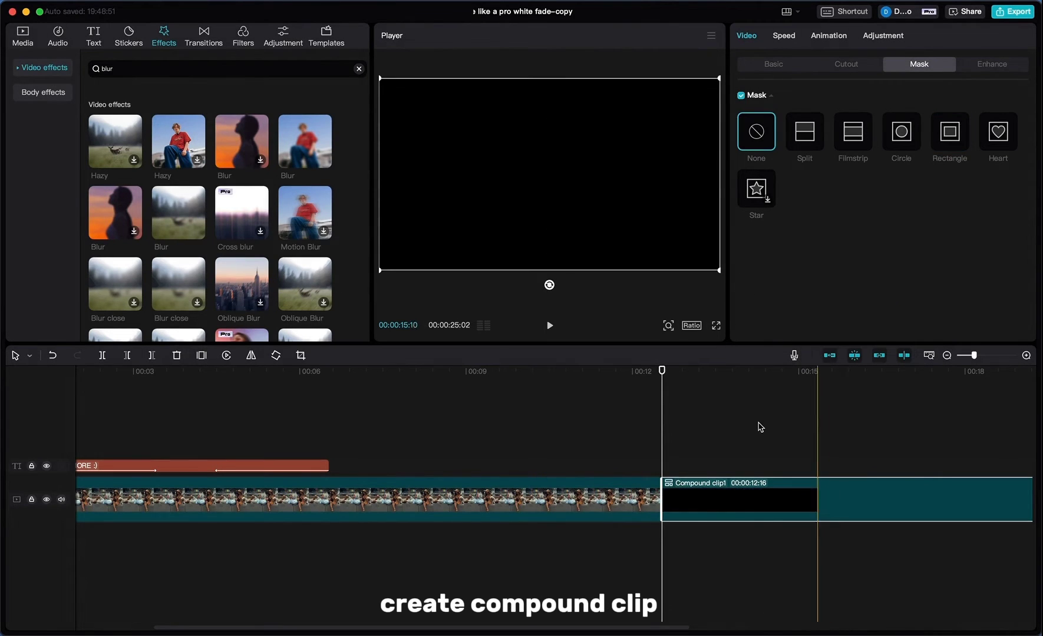
left_click_drag(743, 494, 182, 455)
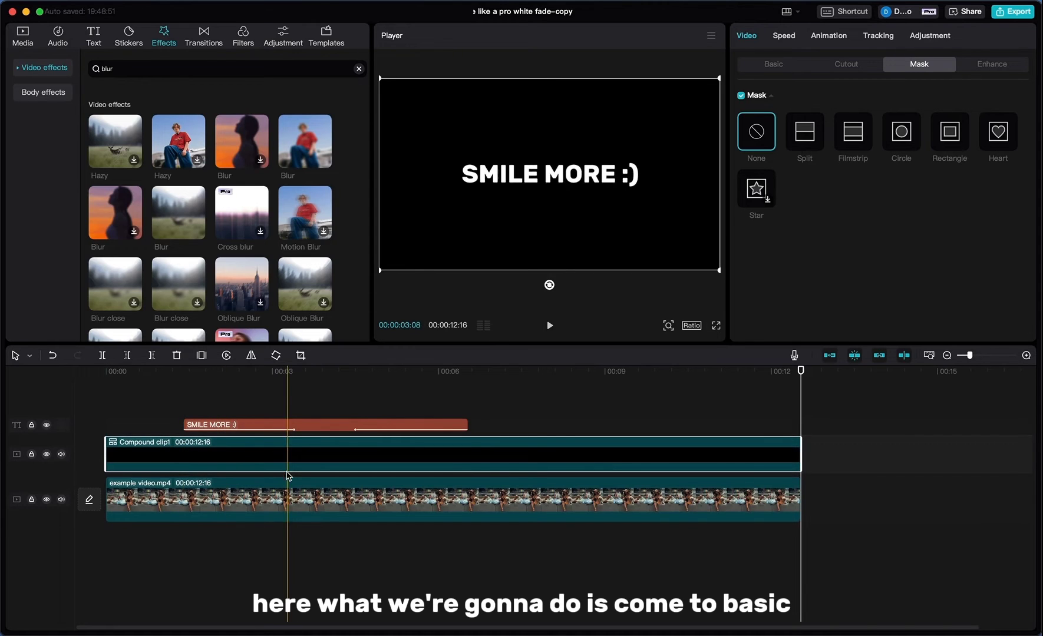
Lower the black overlay's blend opacity to 50%
left_click(773, 63)
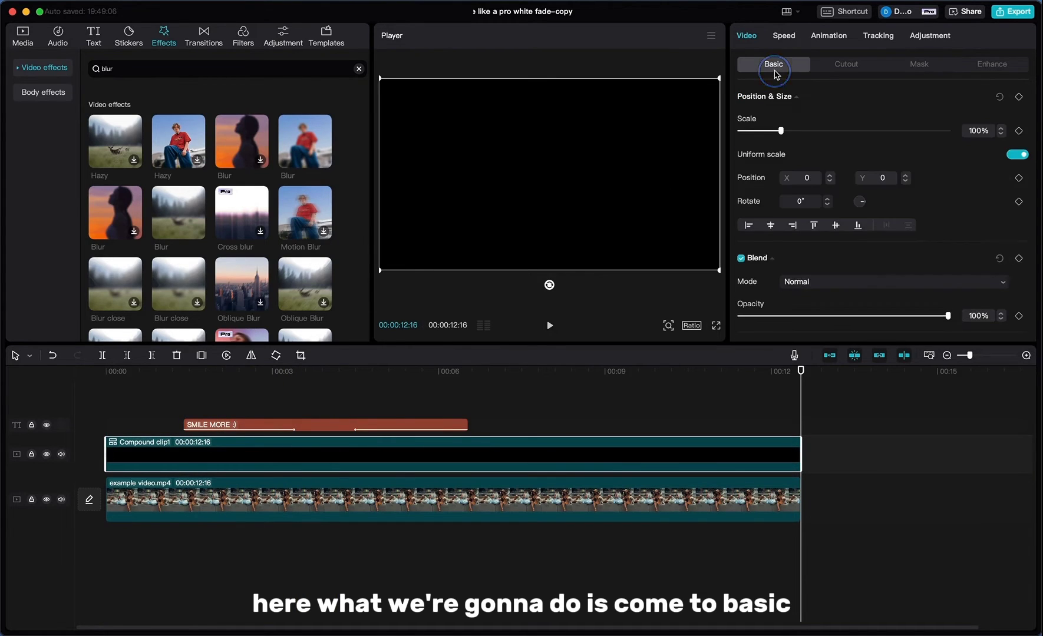
scroll(789, 238, "down", 3)
left_click_drag(930, 228, 844, 234)
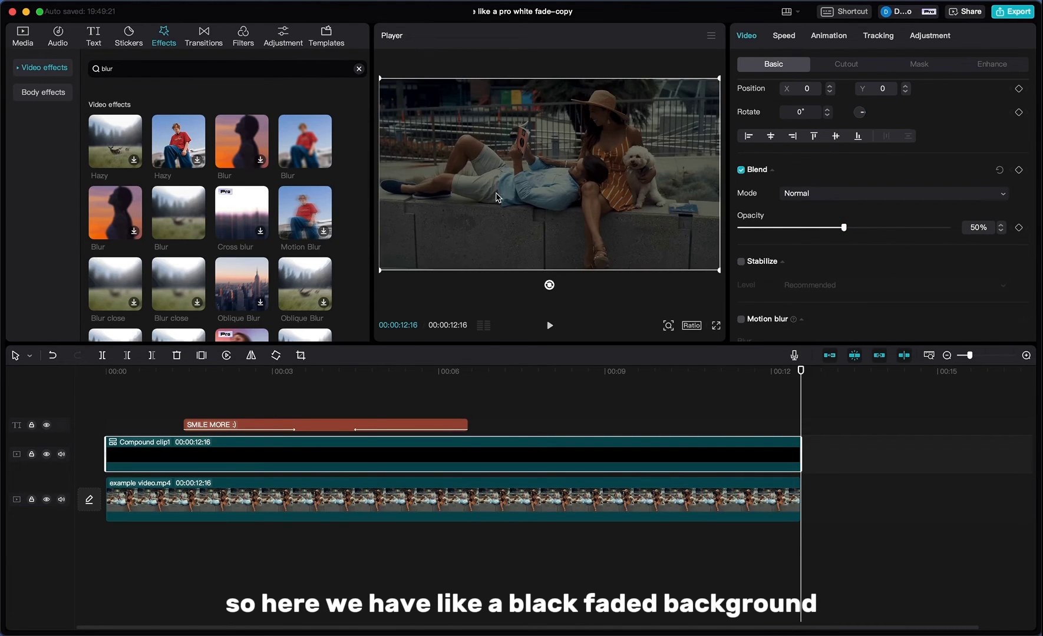
Keyframe the black overlay at 0% opacity at the title's start and 50% after it slides in
left_click(183, 372)
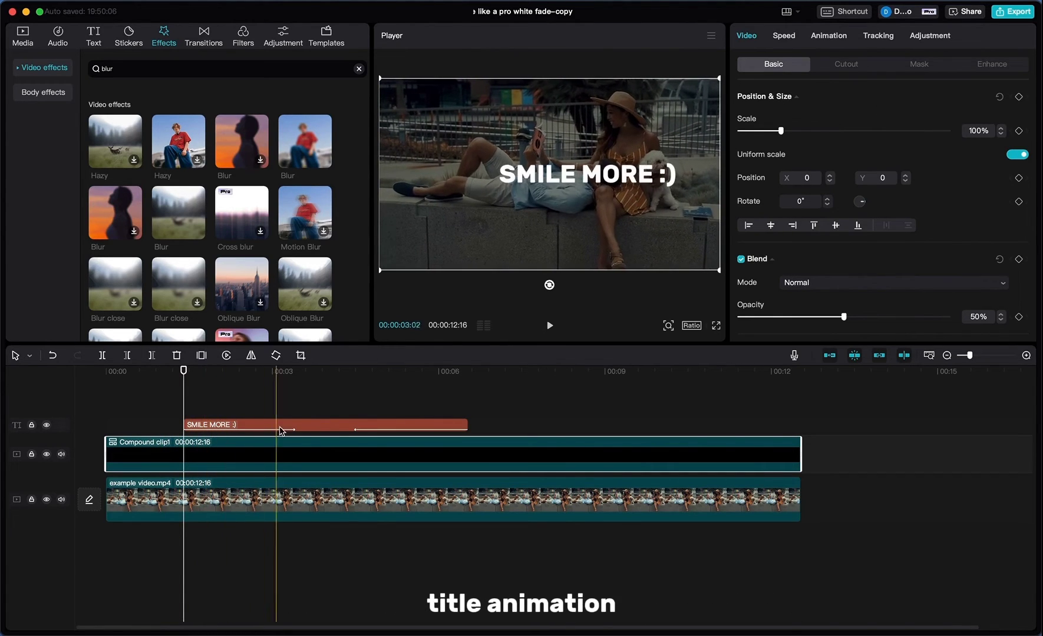
left_click(182, 373)
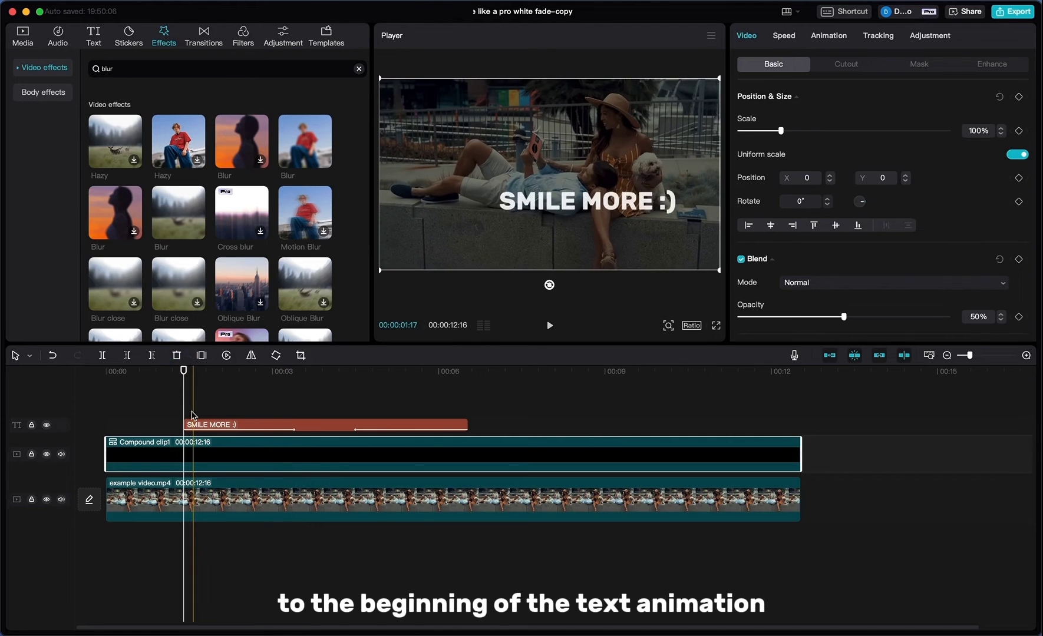
scroll(942, 236, "down", 3)
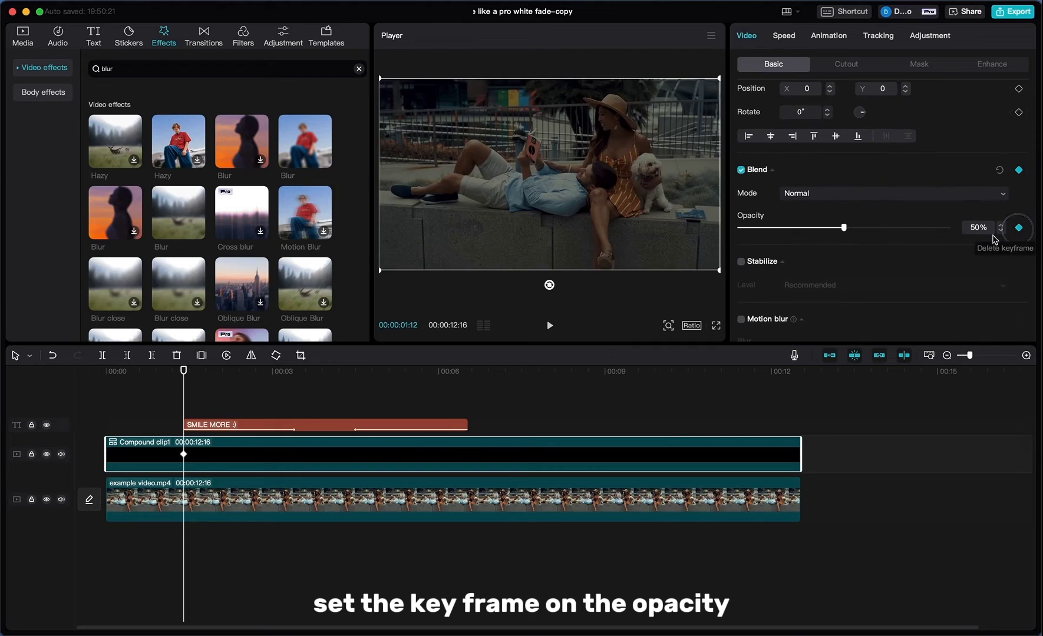
left_click_drag(275, 371, 296, 371)
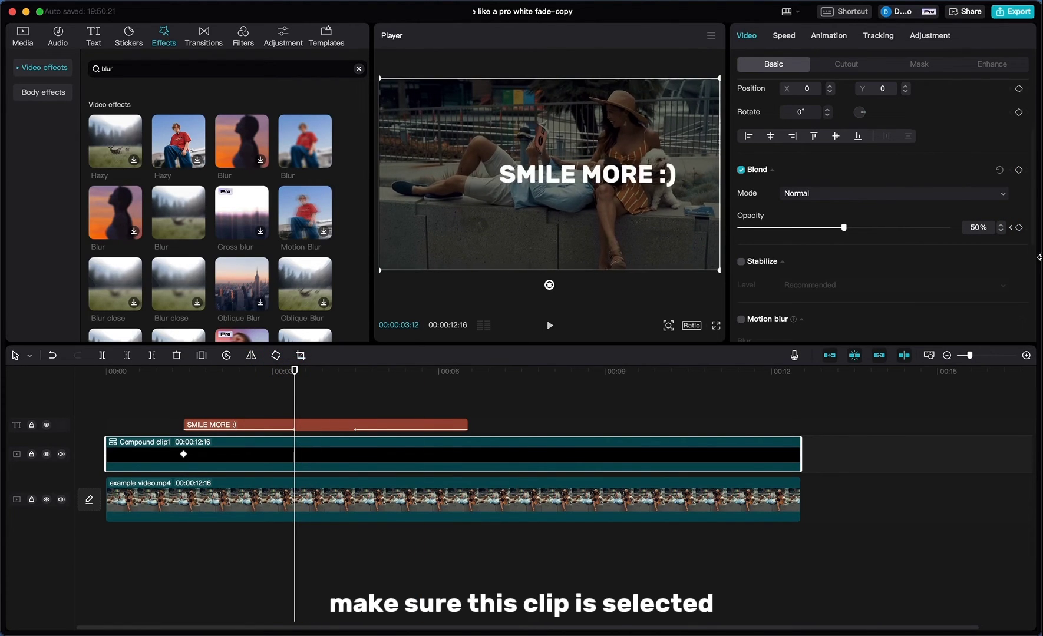
left_click(1018, 228)
left_click(1011, 228)
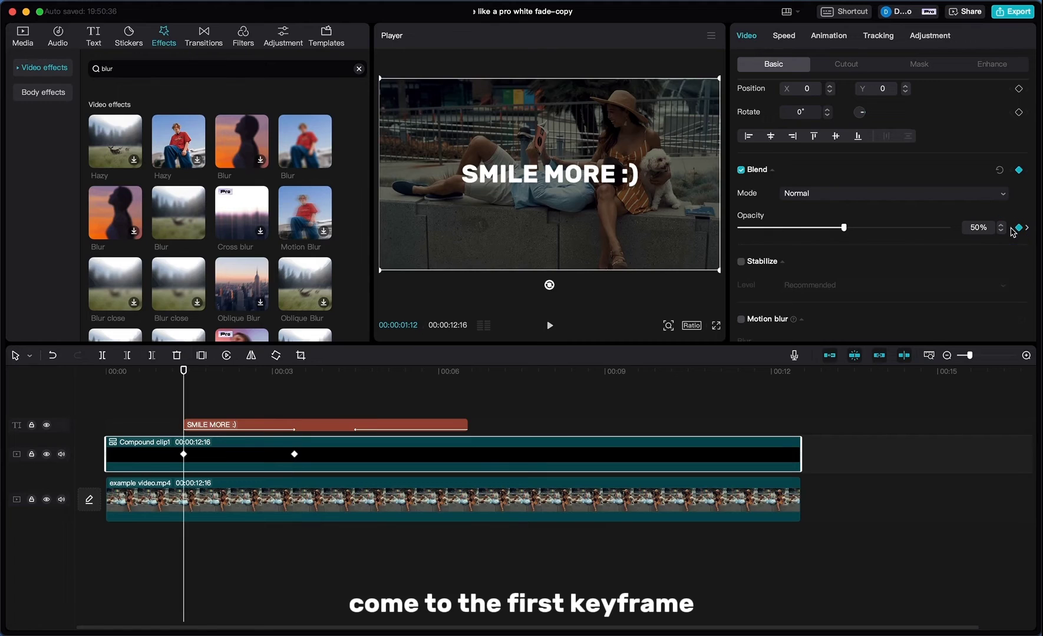
left_click_drag(844, 228, 733, 232)
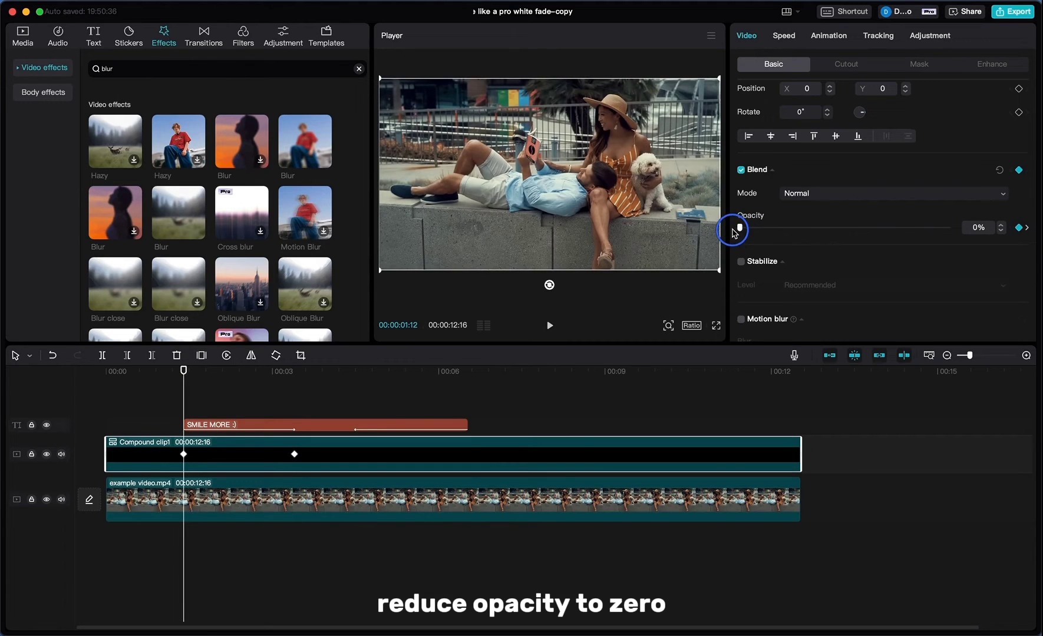
Hold 50% opacity until the title slides out, then drop it to 0% at the title's end
left_click_drag(318, 383, 355, 392)
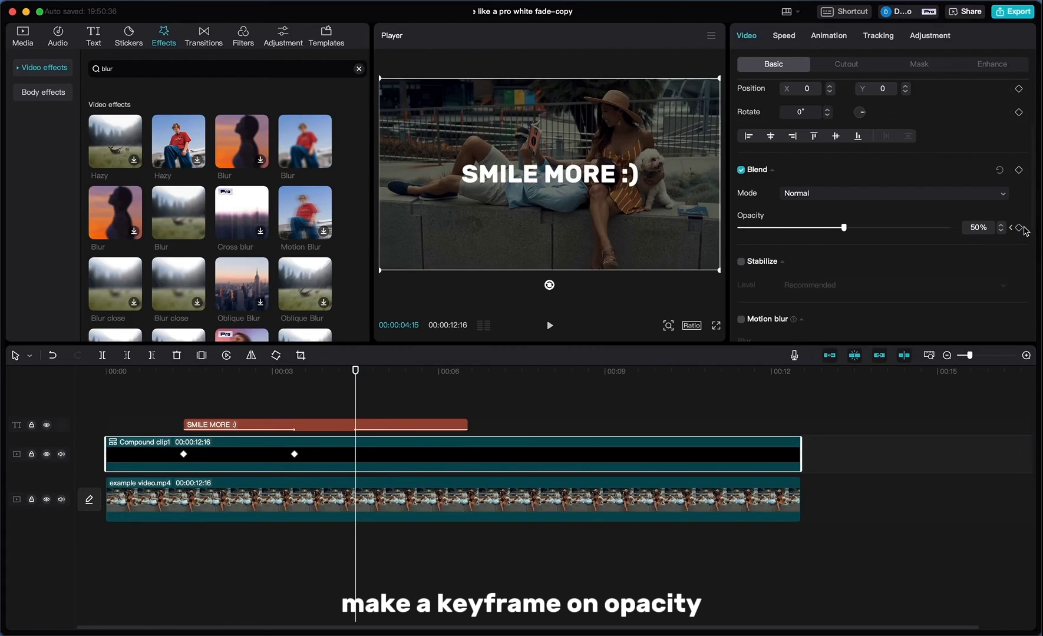
left_click_drag(461, 371, 466, 371)
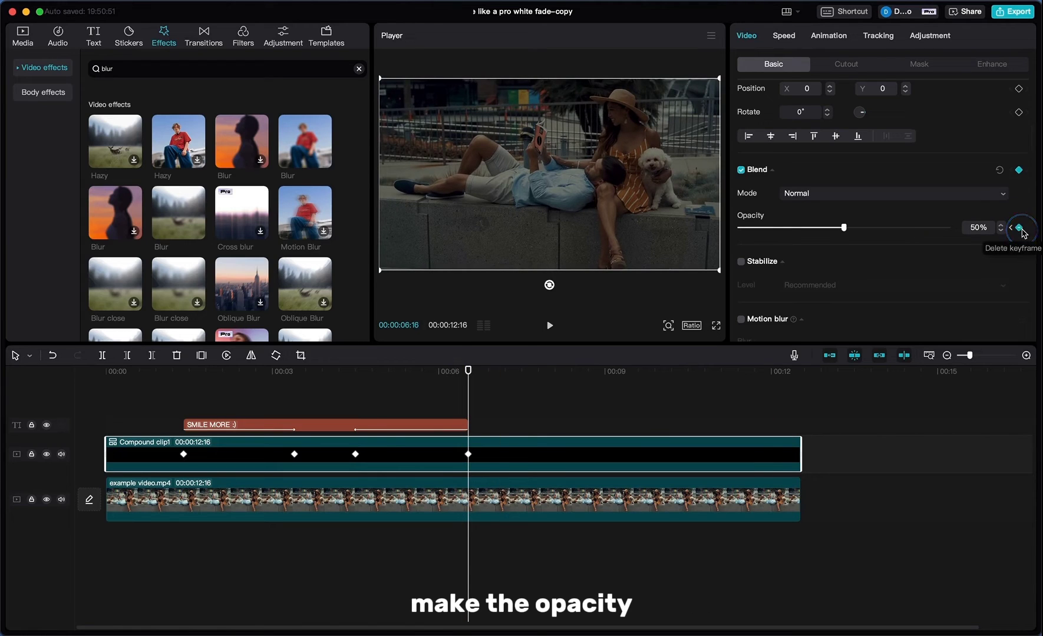
left_click_drag(844, 228, 736, 234)
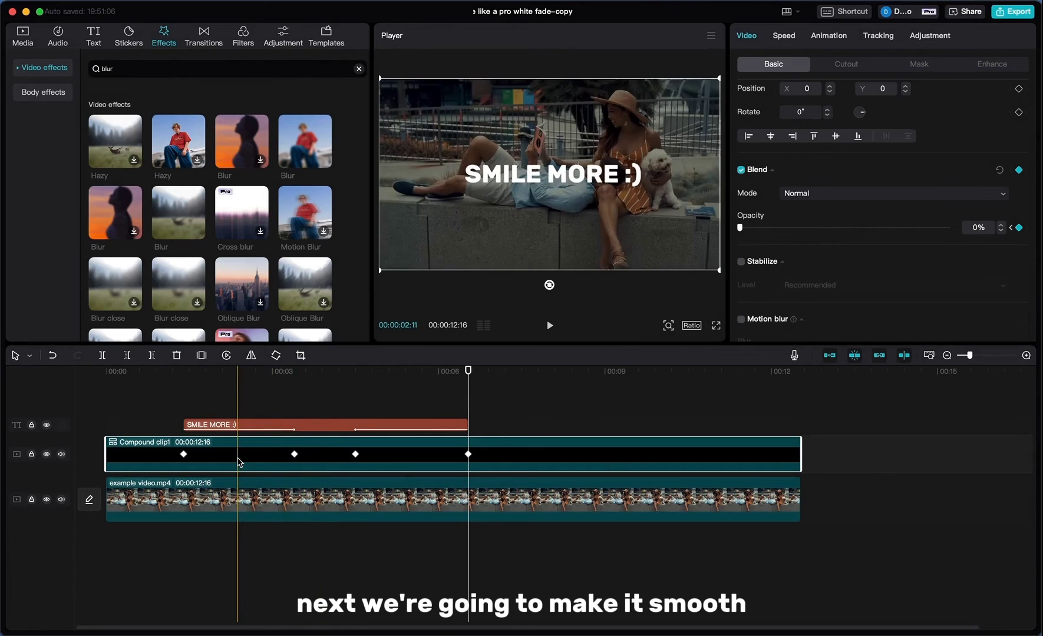
Give Compound clip1's first, third and last opacity keyframes Auto curve easing in the keyframe graph
right_click(240, 460)
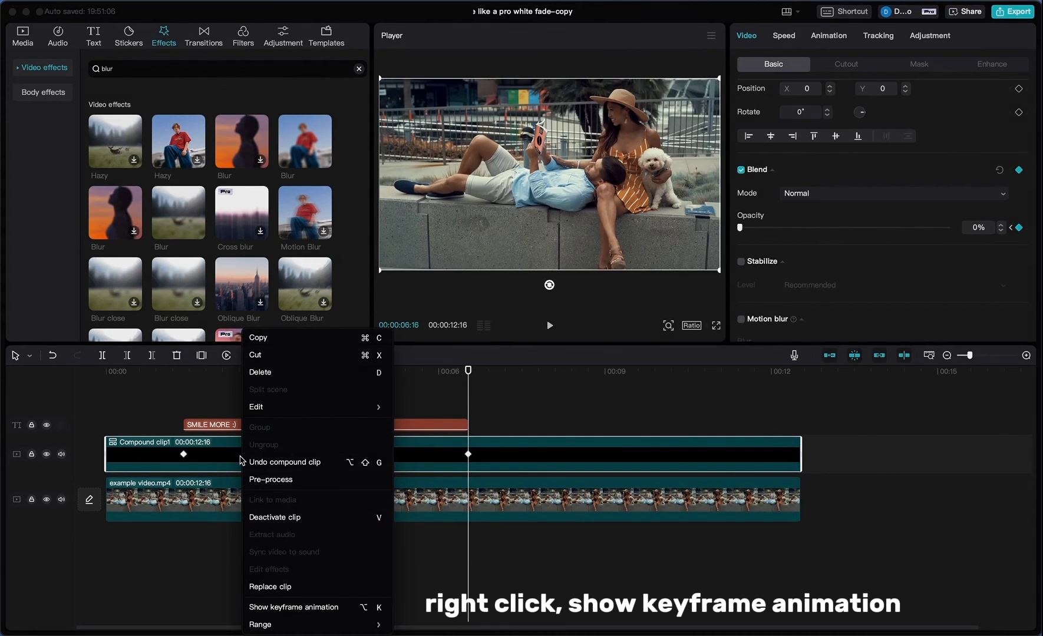
left_click(267, 607)
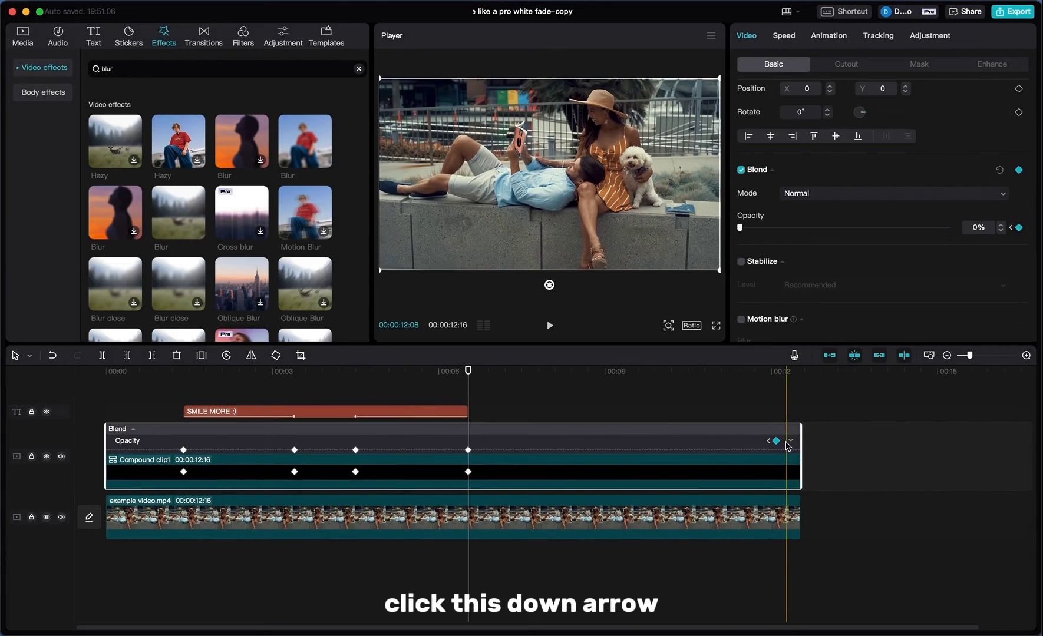
left_click(791, 440)
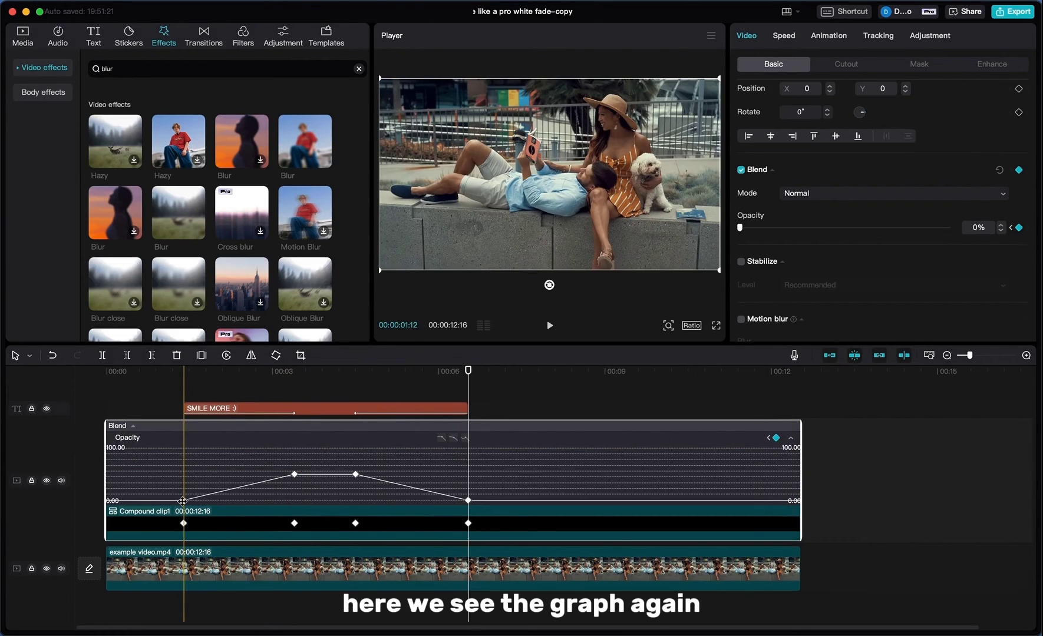
left_click(452, 439)
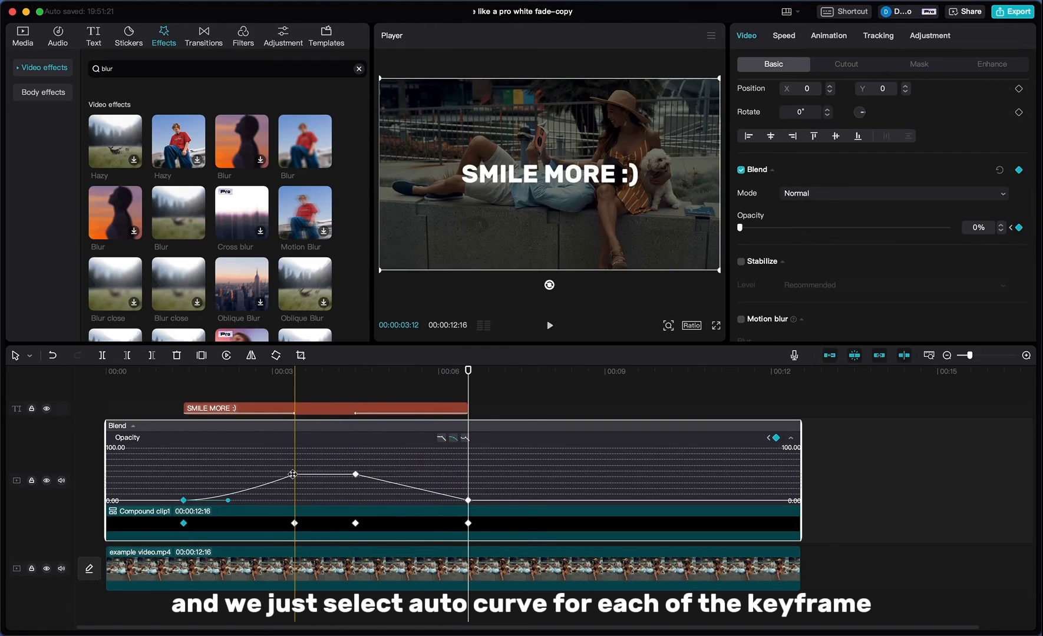
left_click(355, 474)
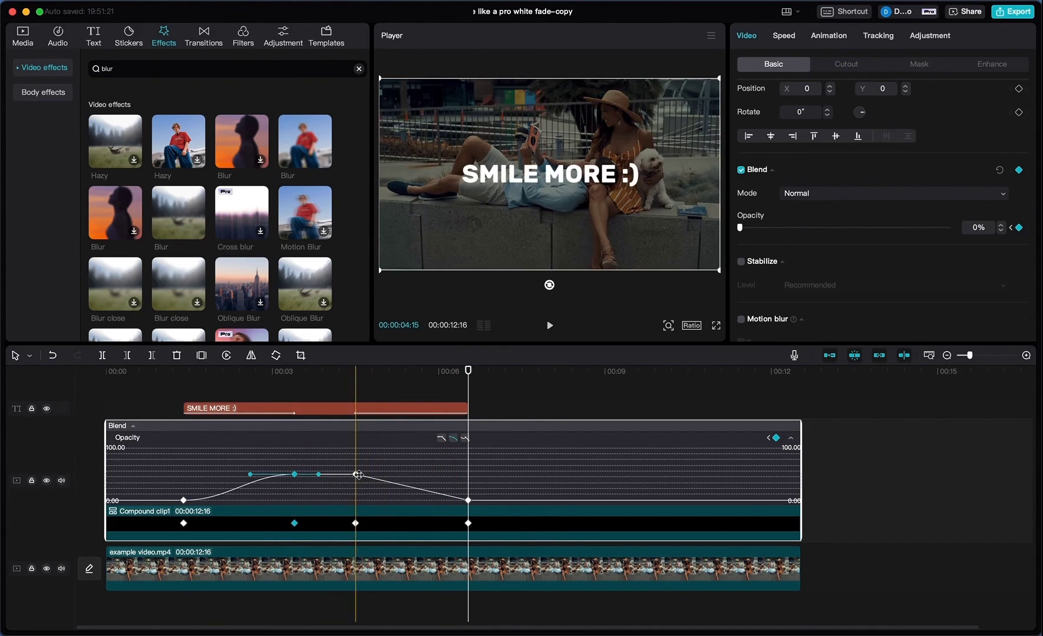
left_click(453, 439)
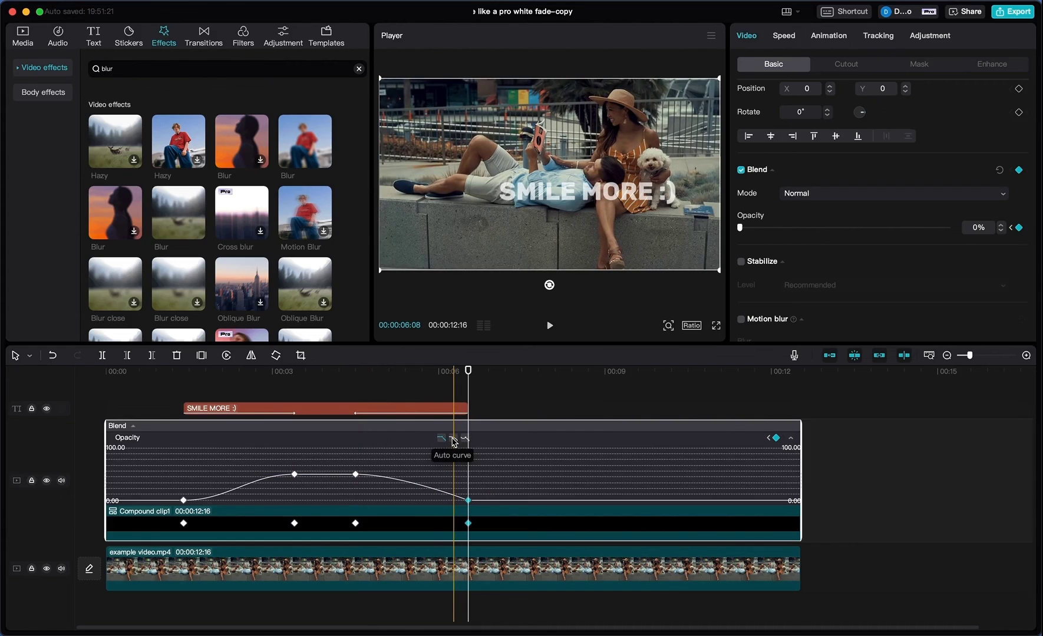
left_click(453, 439)
right_click(565, 520)
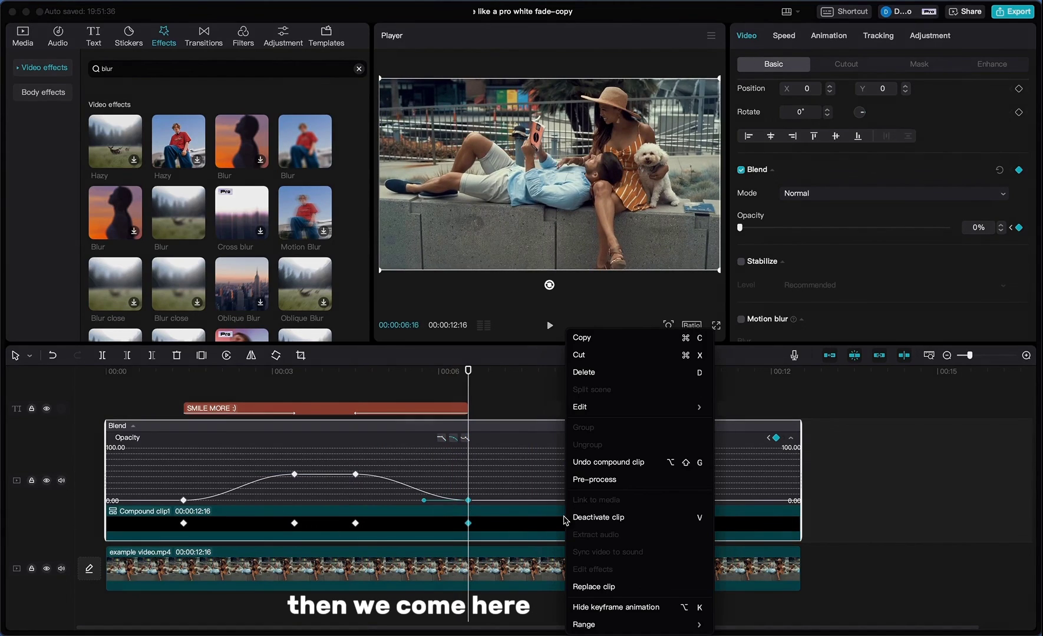
left_click(592, 607)
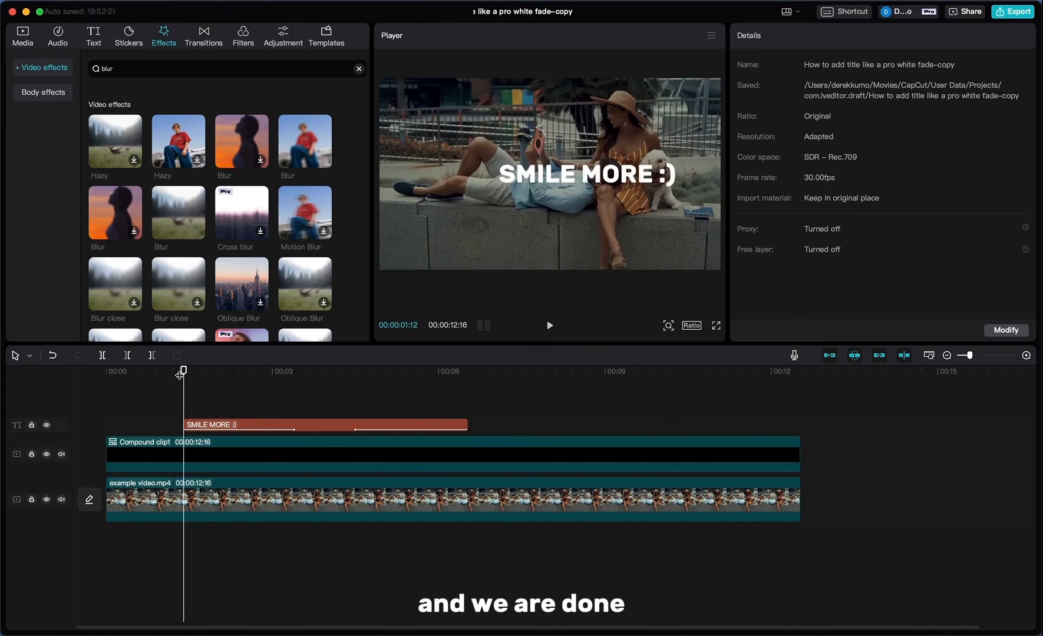
Play the timeline from 0 to preview 'SMILE MORE :)' over the fading overlay
left_click_drag(181, 373, 81, 379)
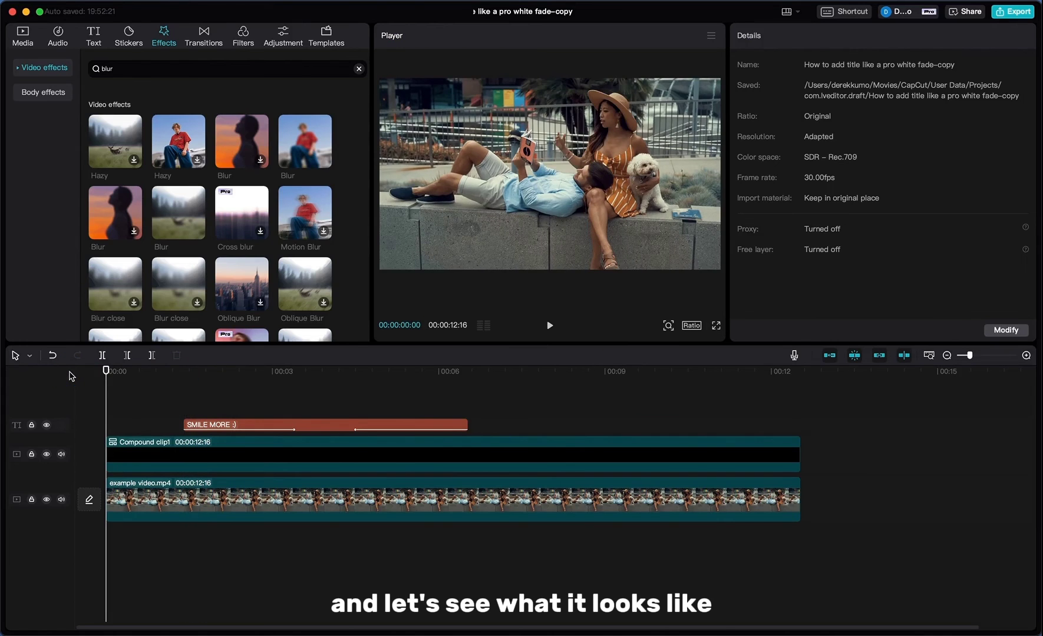
key("space")
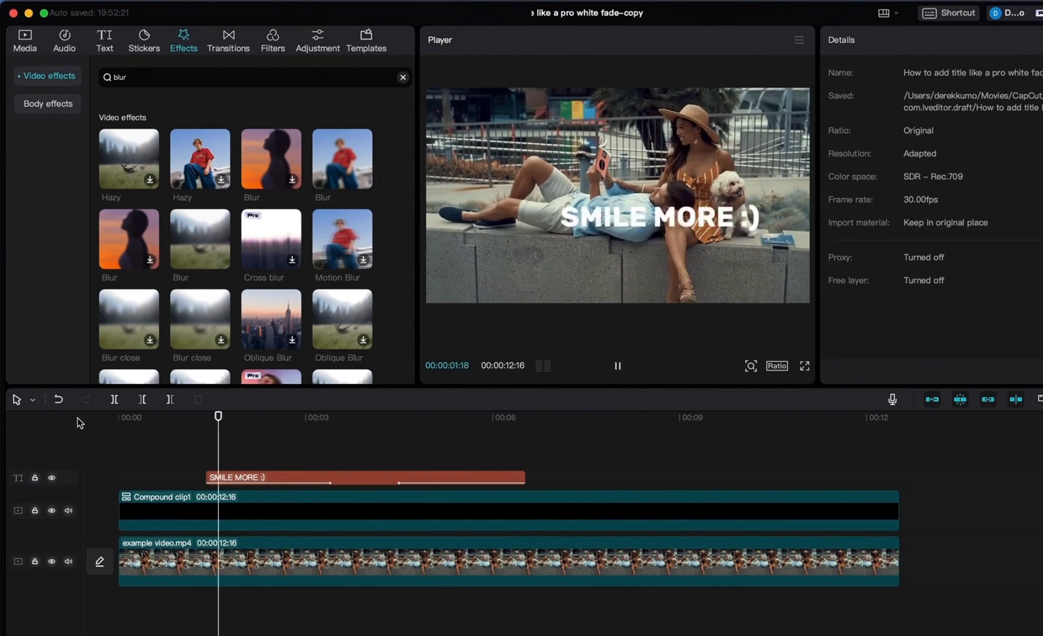